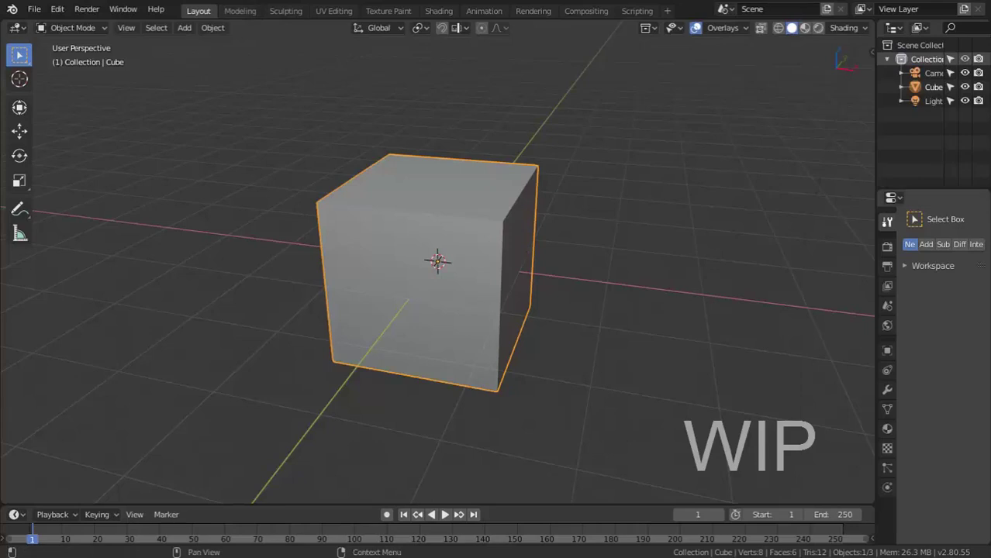
Step: Duplicate the cube and offset the copy up and to the left
{"action": "mouse_move", "coordinate": [561, 293]}
{"action": "middle_mouse_down"}
{"action": "mouse_move", "coordinate": [450, 293]}
{"action": "mouse_move", "coordinate": [504, 270]}
{"action": "middle_mouse_up"}
{"action": "mouse_move", "coordinate": [535, 164]}
{"action": "middle_mouse_down"}
{"action": "mouse_move", "coordinate": [462, 203]}
{"action": "mouse_move", "coordinate": [473, 198]}
{"action": "middle_mouse_up"}
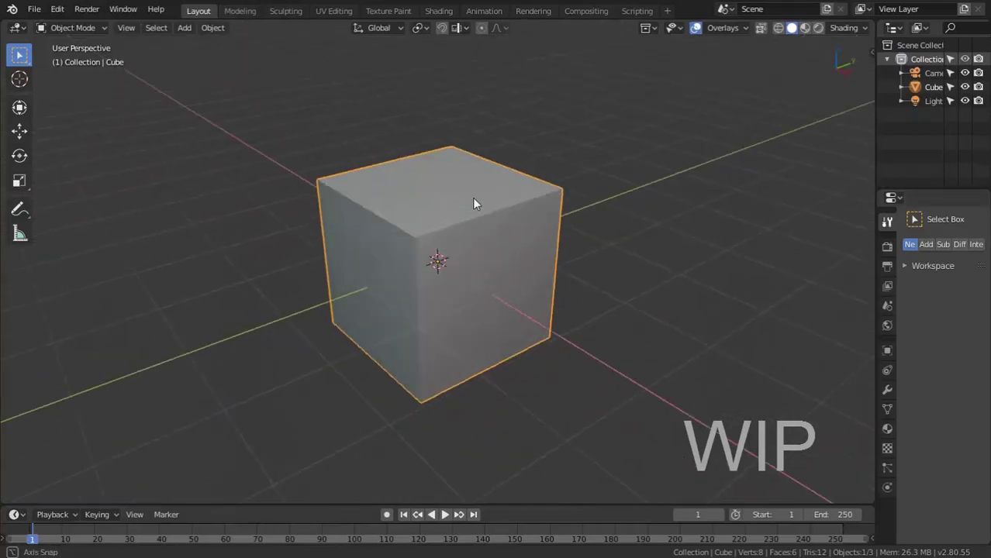
{"action": "key", "text": "shift+d"}
{"action": "left_click", "coordinate": [353, 177]}
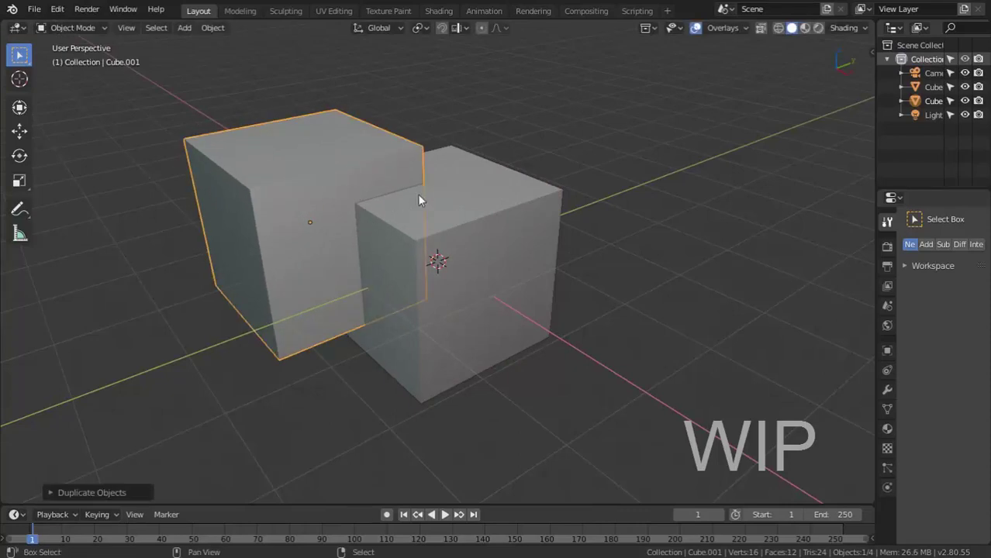
Step: Carve the copy out of the cube with the Sculpt Toolkit Difference boolean
{"action": "left_click", "coordinate": [436, 205], "text": "shift"}
{"action": "key", "text": "alt+w"}
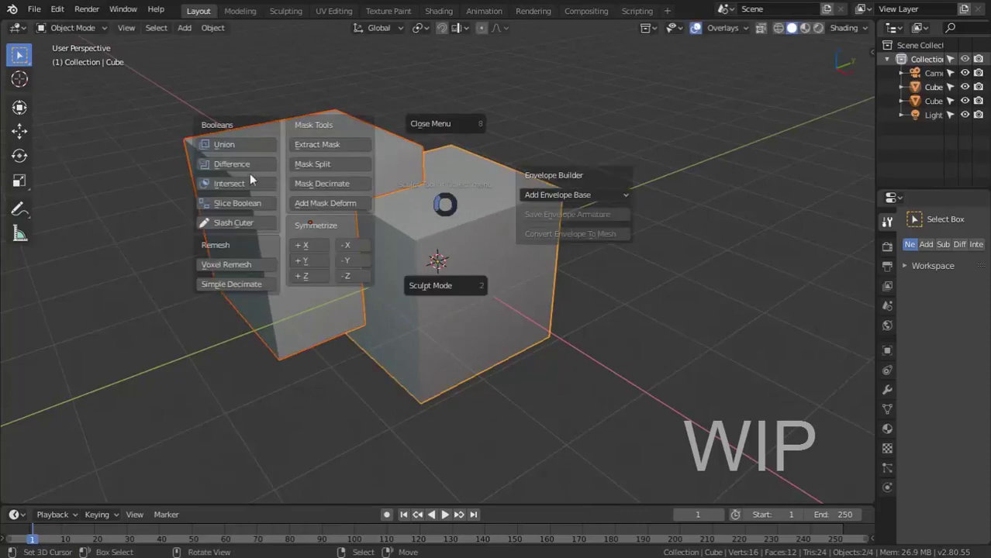
{"action": "left_click", "coordinate": [254, 165]}
{"action": "mouse_move", "coordinate": [298, 238]}
{"action": "middle_mouse_down"}
{"action": "mouse_move", "coordinate": [421, 242]}
{"action": "mouse_move", "coordinate": [459, 167]}
{"action": "mouse_move", "coordinate": [460, 232]}
{"action": "middle_mouse_up"}
{"action": "key", "text": "shift+a"}
Step: Add a plane at the scene centre and scale it up
{"action": "left_click", "coordinate": [517, 160]}
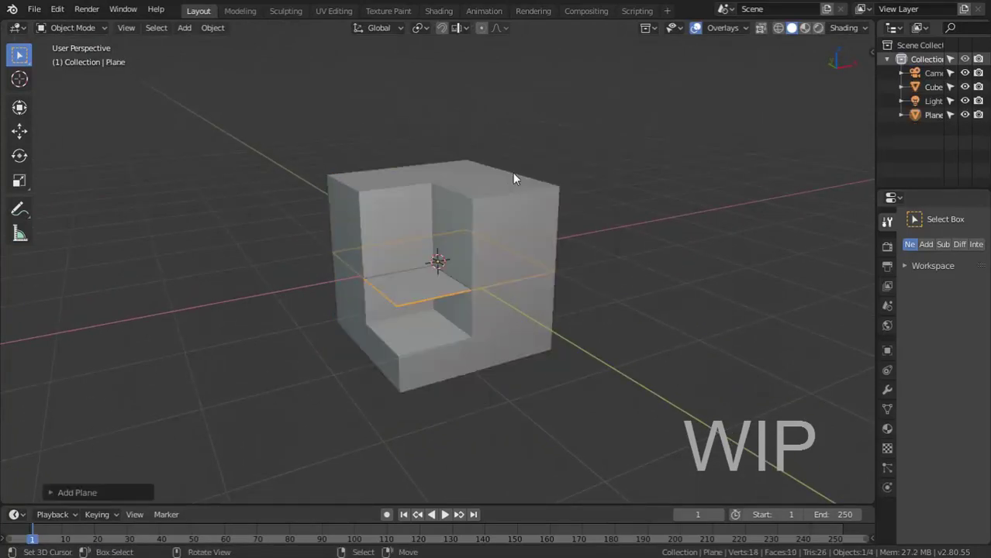
{"action": "key", "text": "s"}
{"action": "left_click", "coordinate": [562, 259]}
Step: Add two loop cuts across the plane in Edit Mode
{"action": "key", "text": "Tab"}
{"action": "key", "text": "ctrl+r"}
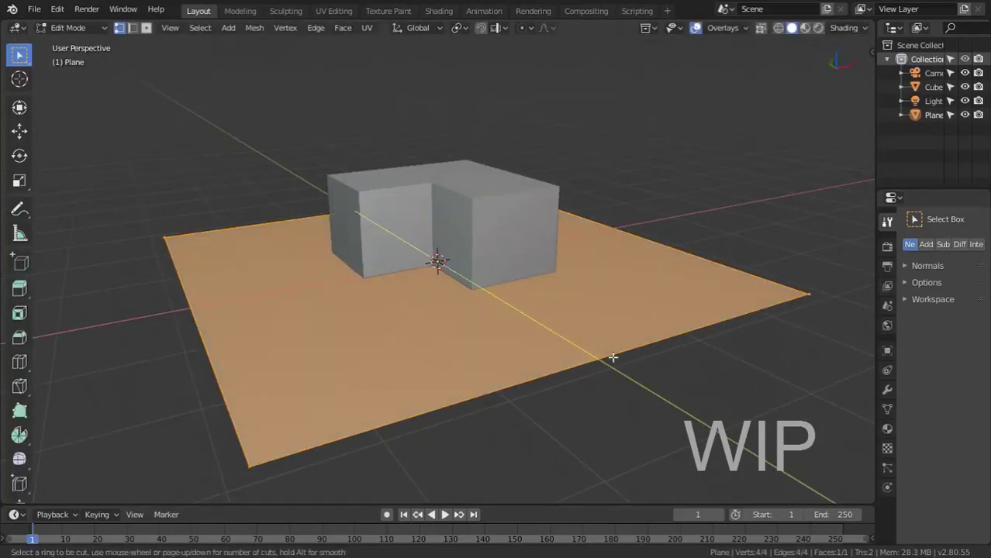
{"action": "left_click", "coordinate": [610, 357]}
{"action": "left_click", "coordinate": [657, 326]}
{"action": "key", "text": "ctrl+r"}
{"action": "left_click", "coordinate": [513, 381]}
{"action": "left_click", "coordinate": [558, 365]}
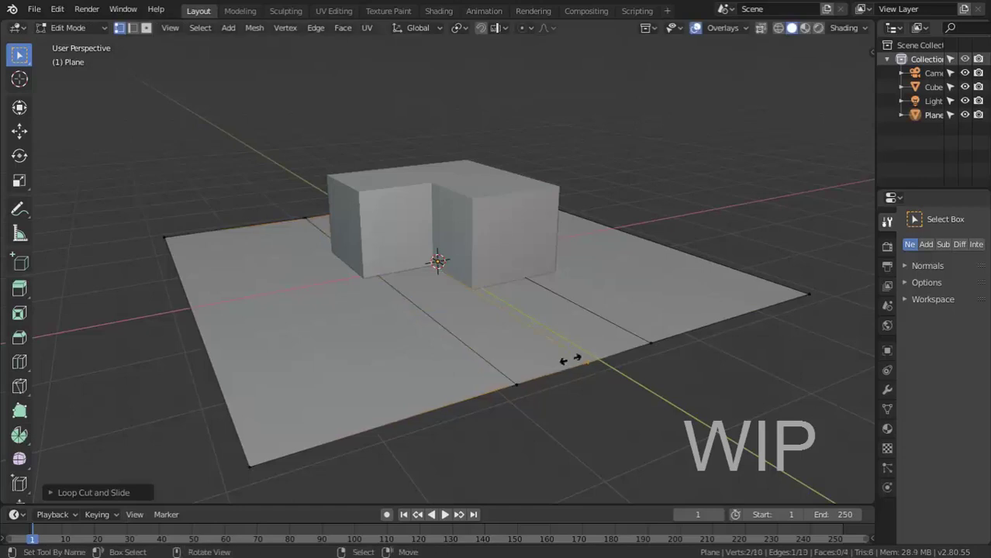
Step: Lower the middle edge loop along Z into a V-shaped valley, then return to Object Mode
{"action": "key", "text": "e"}
{"action": "right_click", "coordinate": [475, 254]}
{"action": "key", "text": "g"}
{"action": "key", "text": "z"}
{"action": "left_click", "coordinate": [460, 228]}
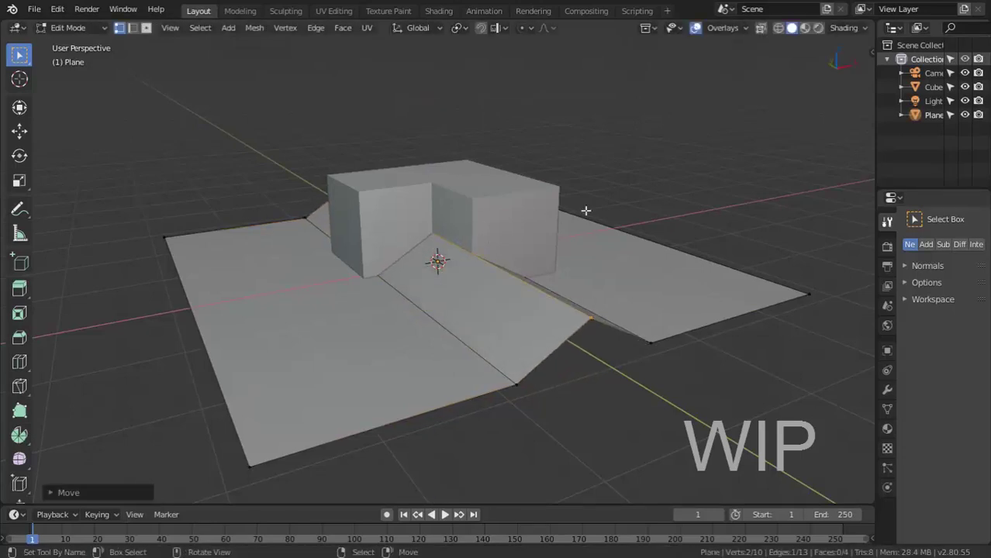
{"action": "mouse_move", "coordinate": [617, 224]}
{"action": "middle_mouse_down"}
{"action": "mouse_move", "coordinate": [498, 239]}
{"action": "mouse_move", "coordinate": [501, 202]}
{"action": "mouse_move", "coordinate": [513, 219]}
{"action": "middle_mouse_up"}
{"action": "key", "text": "Tab"}
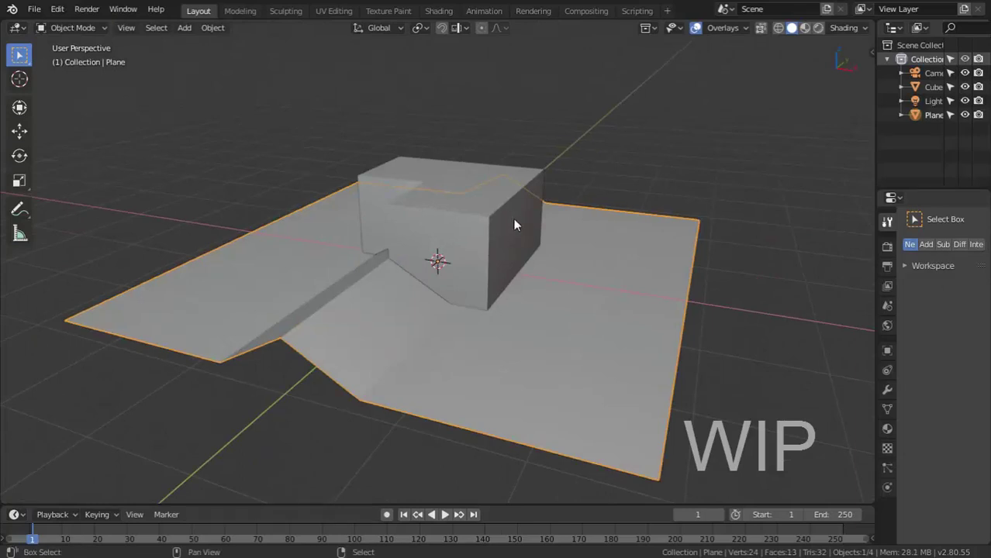
Step: Select the cube together with the plane, making the plane active
{"action": "left_click", "coordinate": [513, 218], "text": "shift"}
{"action": "left_click", "coordinate": [553, 260], "text": "shift"}
{"action": "key", "text": "alt+w"}
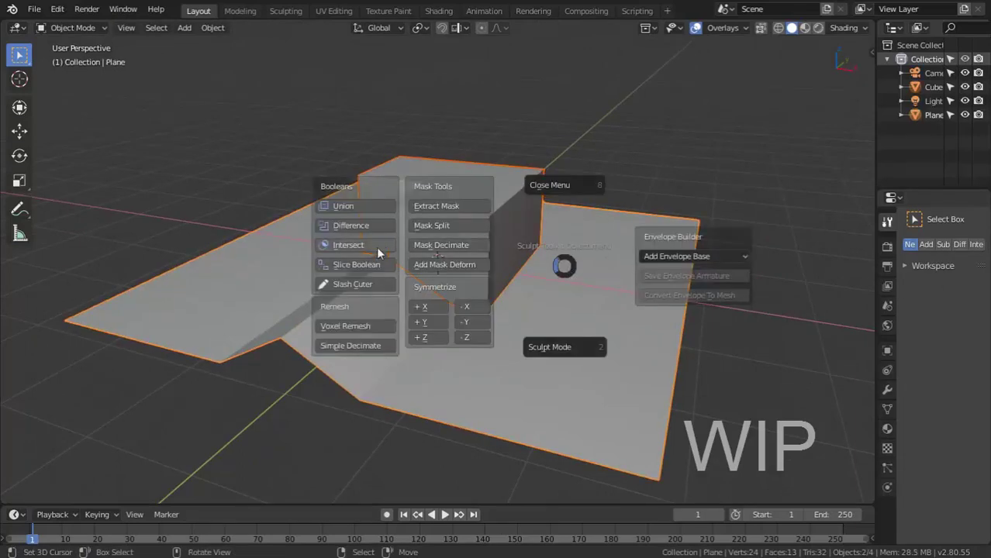
Step: Try slicing the plane with the cube, then undo the attempt
{"action": "left_click", "coordinate": [363, 266]}
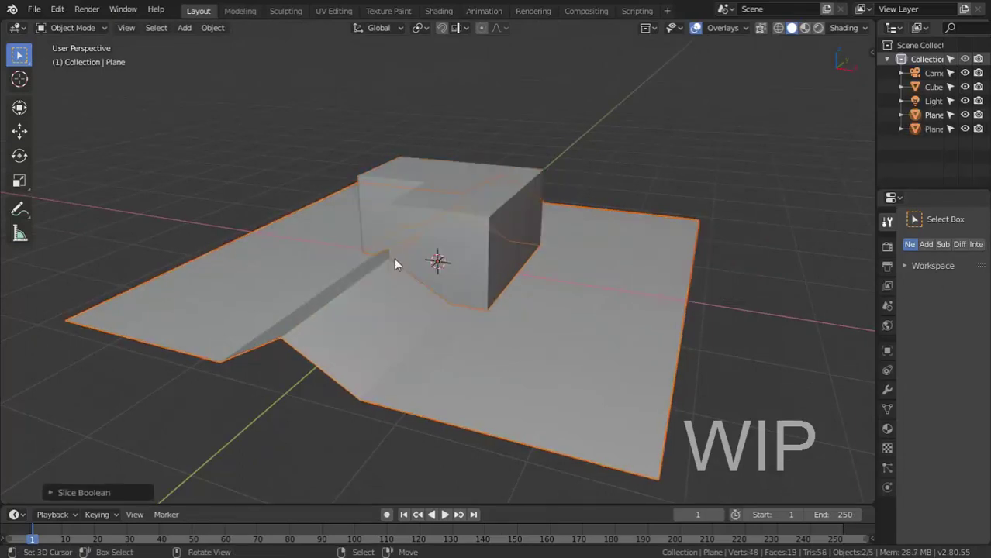
{"action": "left_click", "coordinate": [486, 245]}
{"action": "key", "text": "g"}
{"action": "right_click", "coordinate": [468, 269]}
{"action": "key", "text": "ctrl+z"}
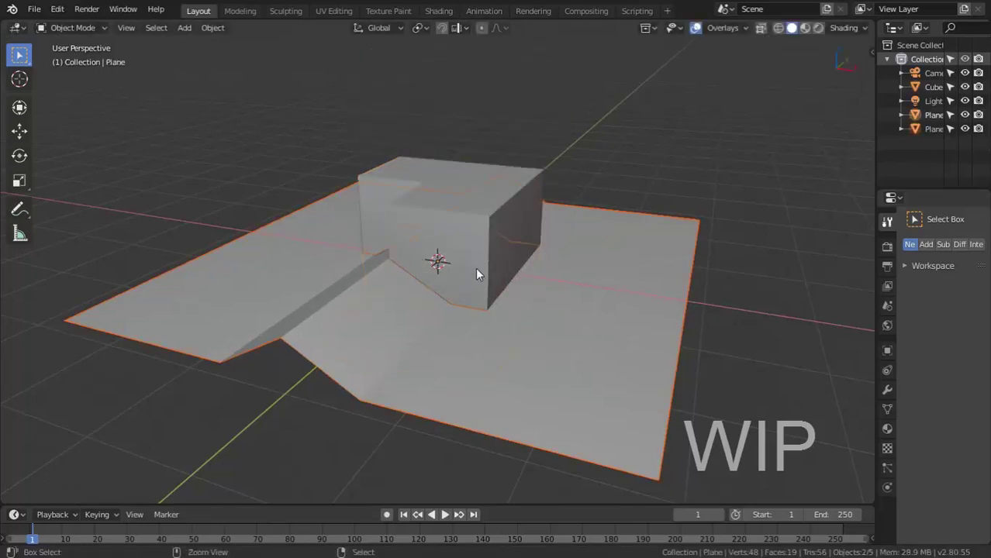
{"action": "key", "text": "ctrl+z"}
Step: Slice the cube along the valley plane with the Sculpt Toolkit Slice boolean
{"action": "left_click", "coordinate": [475, 252], "text": "shift"}
{"action": "key", "text": "alt+w"}
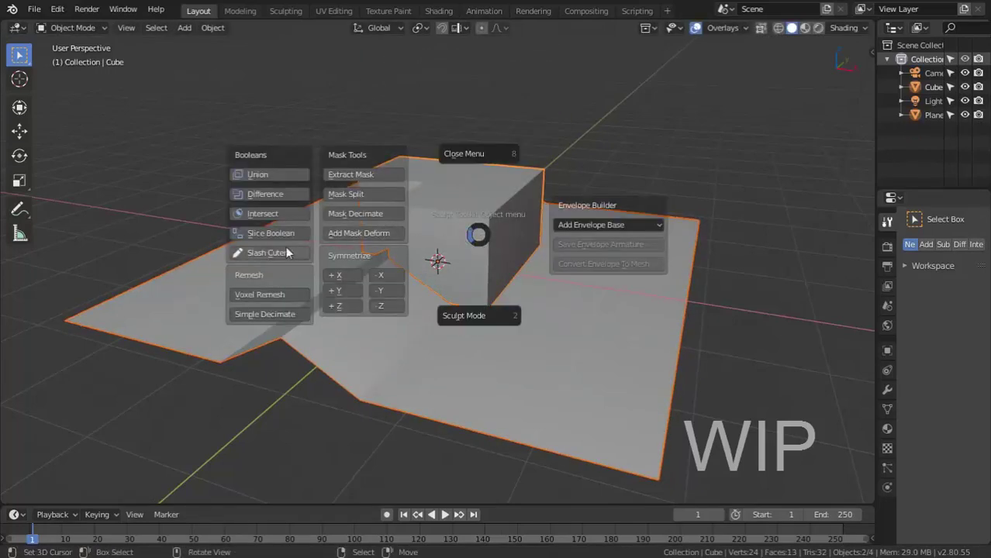
{"action": "left_click", "coordinate": [286, 235]}
{"action": "middle_click_drag", "start_coordinate": [359, 304], "coordinate": [403, 294]}
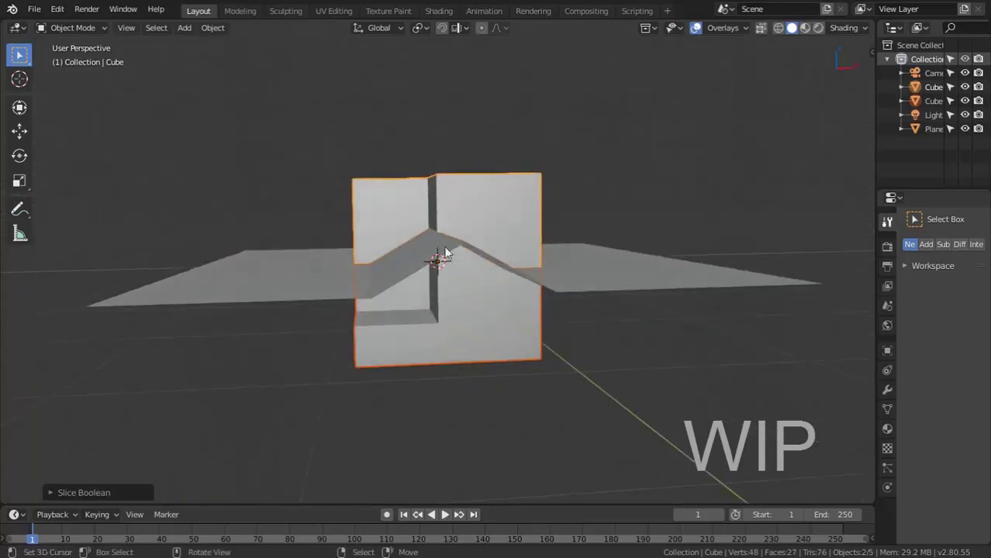
Step: Separate the pieces, moving the top slice up and the lower piece down
{"action": "key", "text": "g"}
{"action": "left_click", "coordinate": [459, 188]}
{"action": "left_click", "coordinate": [471, 301]}
{"action": "key", "text": "g"}
{"action": "left_click", "coordinate": [460, 353]}
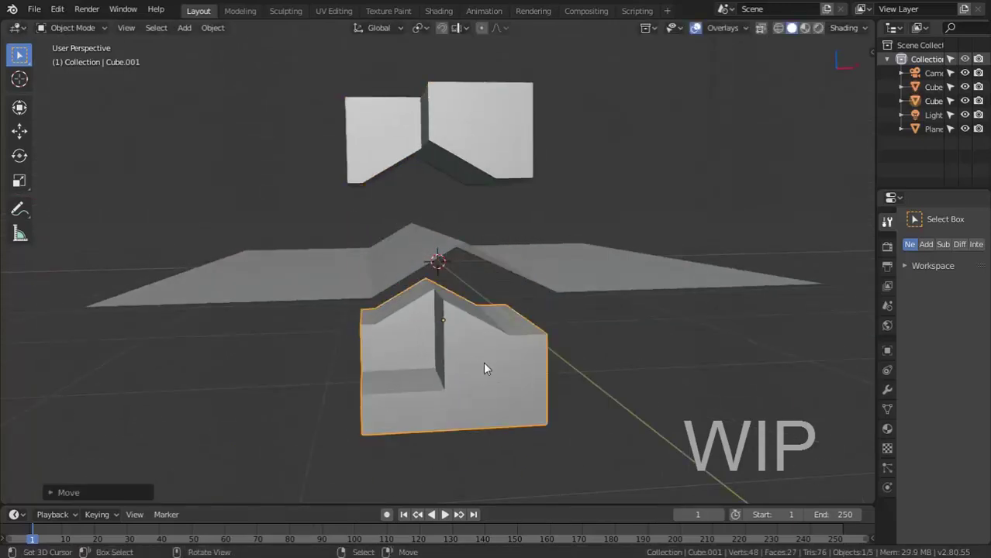
{"action": "mouse_move", "coordinate": [483, 362]}
{"action": "middle_mouse_down"}
{"action": "mouse_move", "coordinate": [551, 310]}
{"action": "mouse_move", "coordinate": [510, 310]}
{"action": "mouse_move", "coordinate": [591, 329]}
{"action": "middle_mouse_up"}
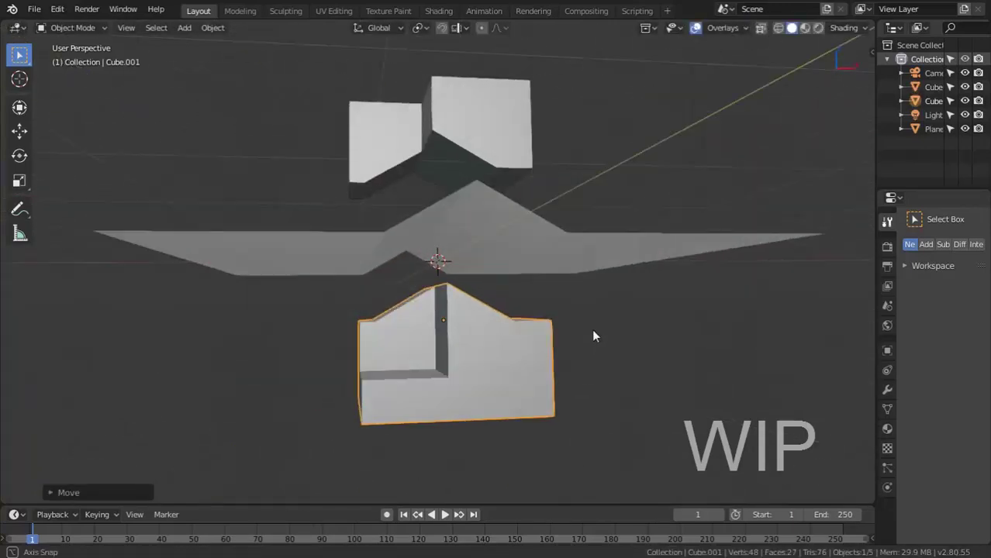
Step: Delete the valley plane and the upper cube piece
{"action": "left_click", "coordinate": [521, 252]}
{"action": "key", "text": "Delete"}
{"action": "mouse_move", "coordinate": [449, 306]}
{"action": "middle_mouse_down"}
{"action": "mouse_move", "coordinate": [479, 338]}
{"action": "mouse_move", "coordinate": [466, 172]}
{"action": "middle_mouse_up"}
{"action": "left_click", "coordinate": [465, 152]}
{"action": "key", "text": "Delete"}
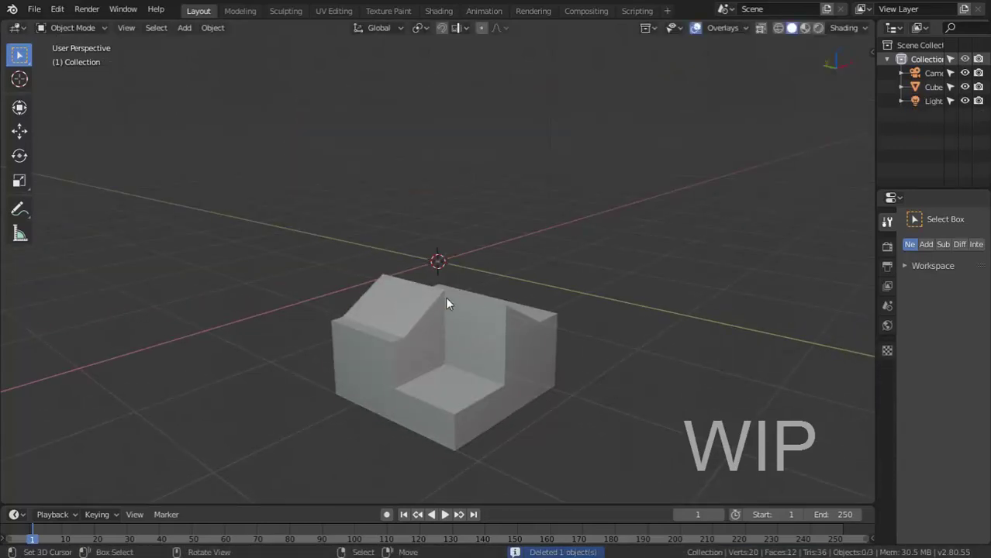
Step: Select the lower block and reset its location to the world origin
{"action": "left_click", "coordinate": [442, 304]}
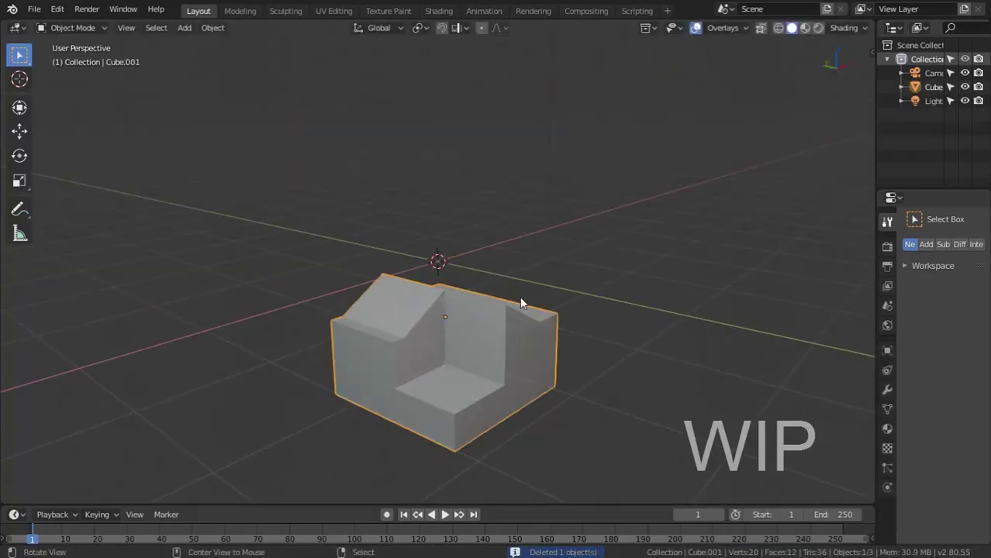
{"action": "key", "text": "alt+g"}
{"action": "middle_click_drag", "start_coordinate": [587, 287], "coordinate": [484, 331]}
{"action": "scroll", "coordinate": [521, 294], "scroll_direction": "up", "scroll_amount": 3}
{"action": "mouse_move", "coordinate": [521, 293]}
{"action": "middle_mouse_down"}
{"action": "mouse_move", "coordinate": [497, 311]}
{"action": "mouse_move", "coordinate": [497, 257]}
{"action": "middle_mouse_up"}
Step: Voxel-remesh the block at Depth 8 with Clean Topology, about 241,756 vertices
{"action": "key", "text": "w"}
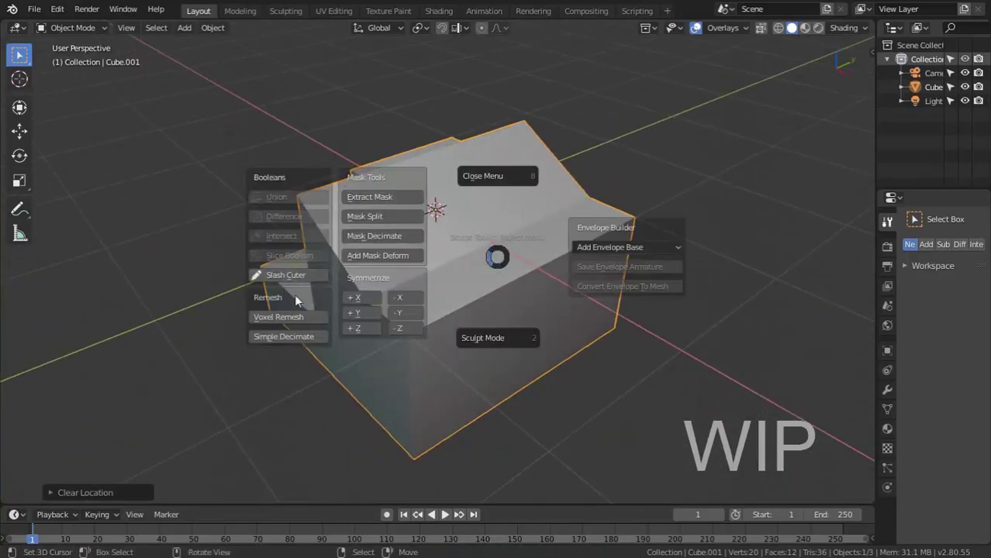
{"action": "left_click", "coordinate": [297, 321]}
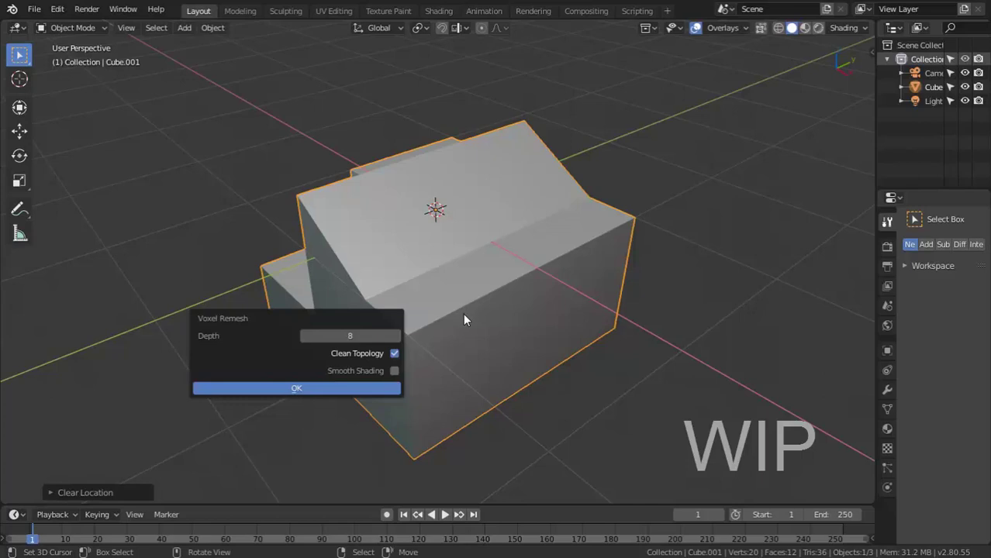
{"action": "key", "text": "Return"}
{"action": "middle_click_drag", "start_coordinate": [463, 315], "coordinate": [502, 309]}
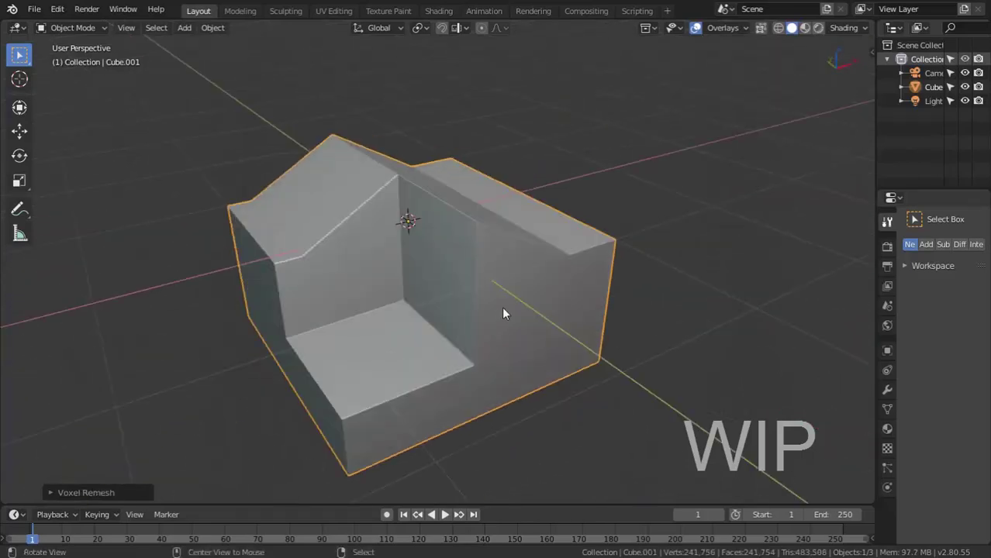
{"action": "scroll", "coordinate": [502, 303], "scroll_direction": "up", "scroll_amount": 3}
{"action": "key", "text": "ctrl+Tab"}
Step: Enter Sculpt Mode with a smaller brush radius and warp the top with Grab
{"action": "left_click", "coordinate": [489, 263]}
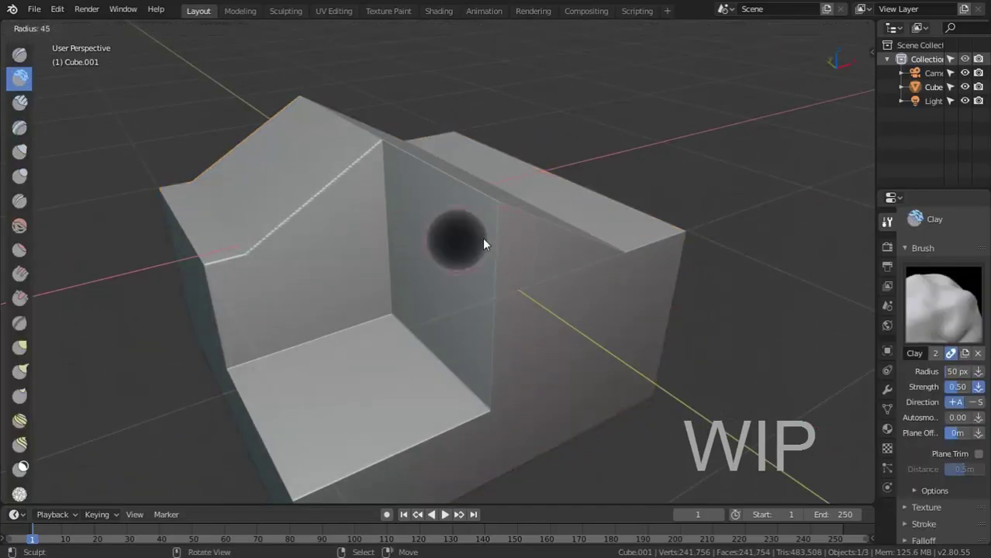
{"action": "left_click", "coordinate": [479, 241]}
{"action": "key", "text": "g"}
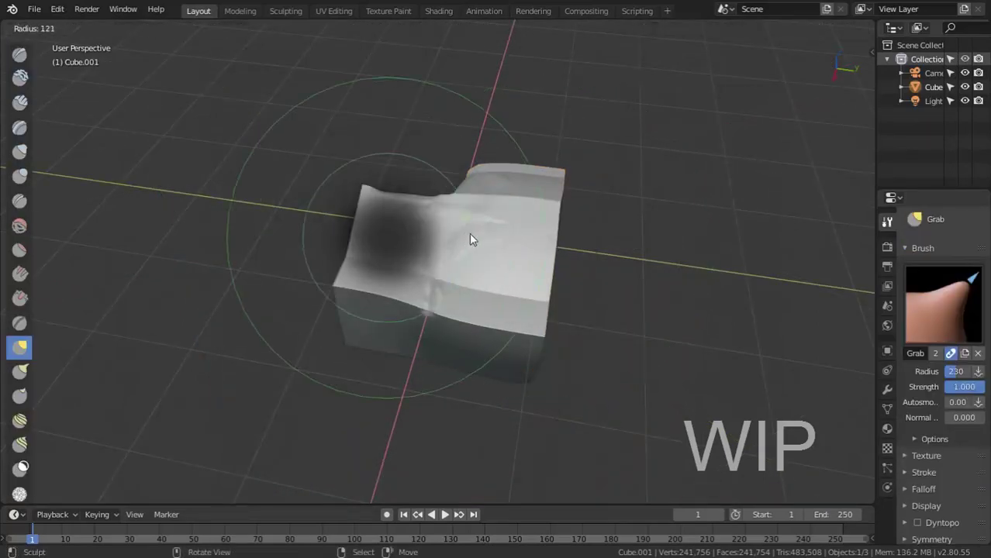
Step: Paint one large mask across the middle of the block's top with the Mask brush
{"action": "key", "text": "m"}
{"action": "left_click_drag", "start_coordinate": [481, 242], "coordinate": [473, 249]}
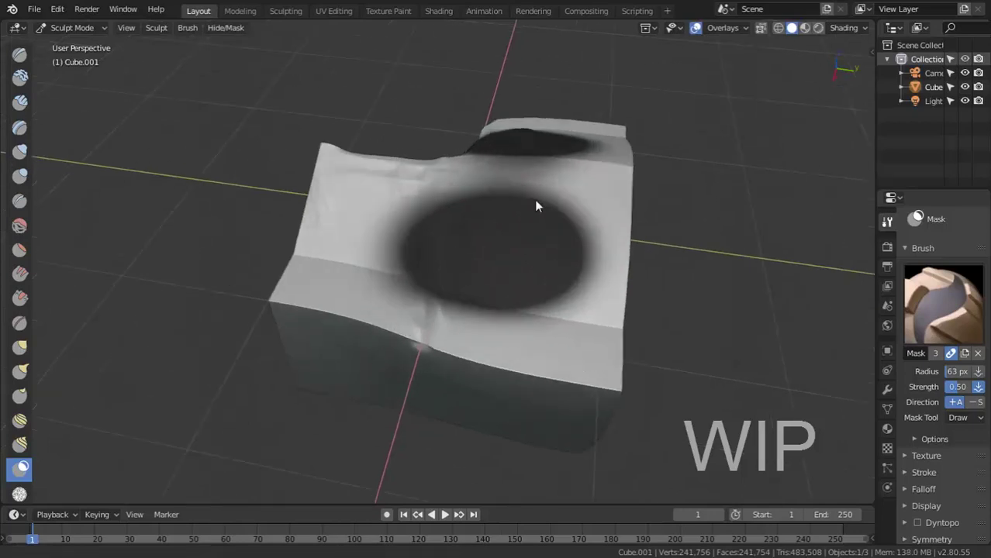
{"action": "left_click_drag", "start_coordinate": [502, 241], "coordinate": [556, 251]}
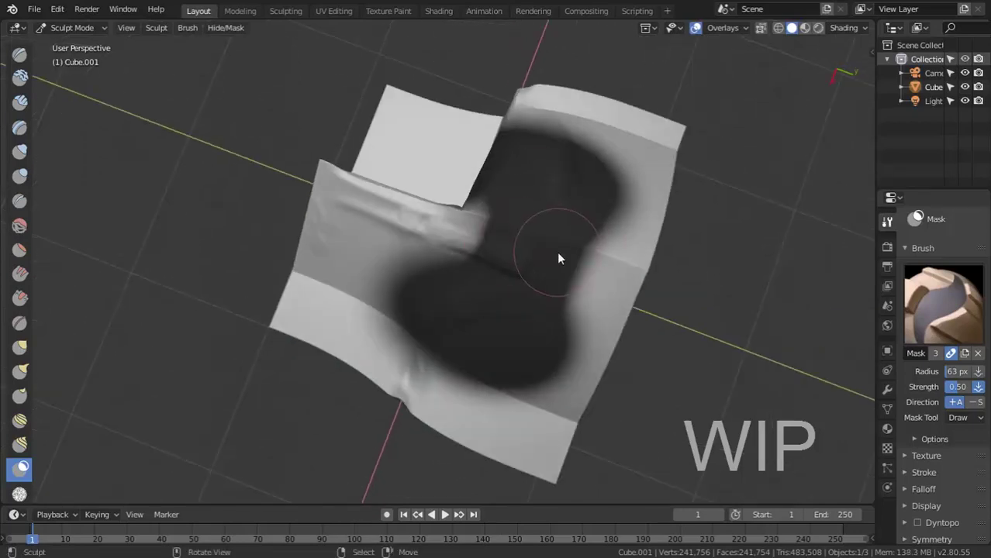
Step: Extract the masked area as Cube.001_Shell and move it up and to the left
{"action": "key", "text": "w"}
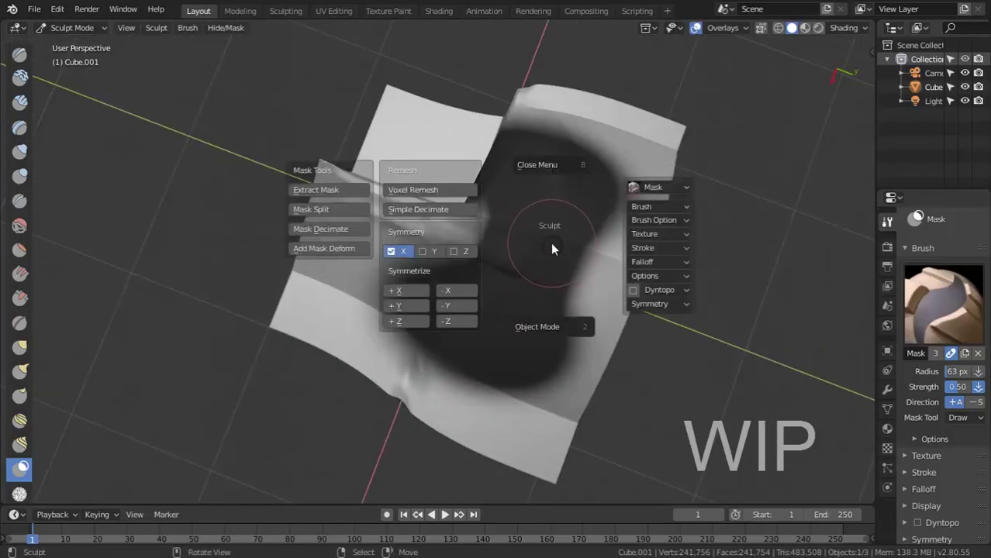
{"action": "left_click", "coordinate": [343, 196]}
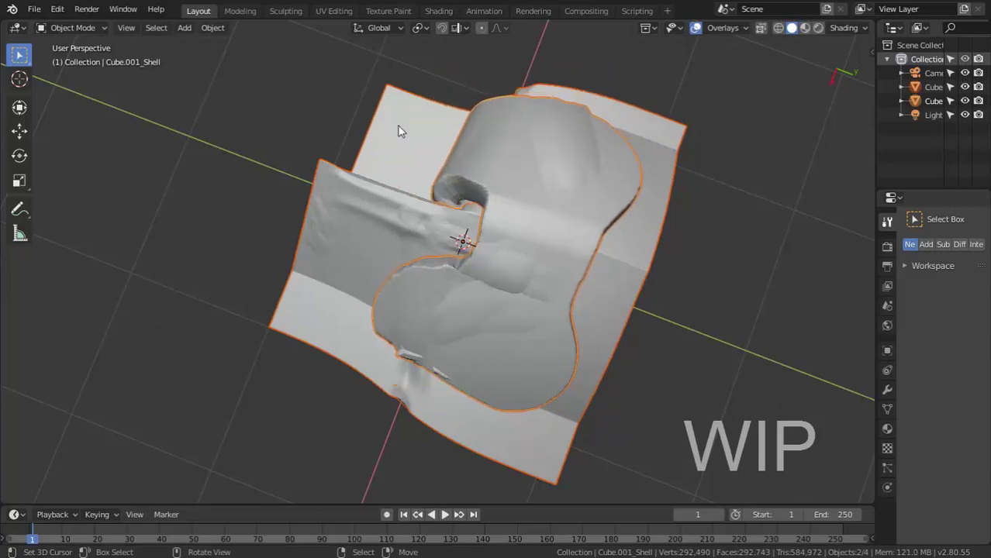
{"action": "middle_click_drag", "start_coordinate": [397, 131], "coordinate": [483, 191]}
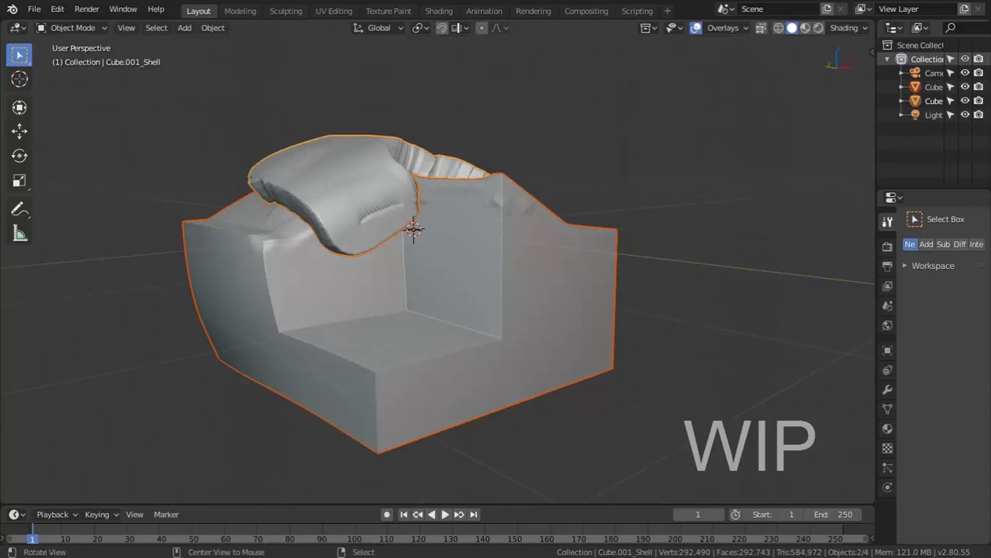
{"action": "left_click", "coordinate": [380, 200], "text": "alt"}
{"action": "left_click", "coordinate": [388, 138]}
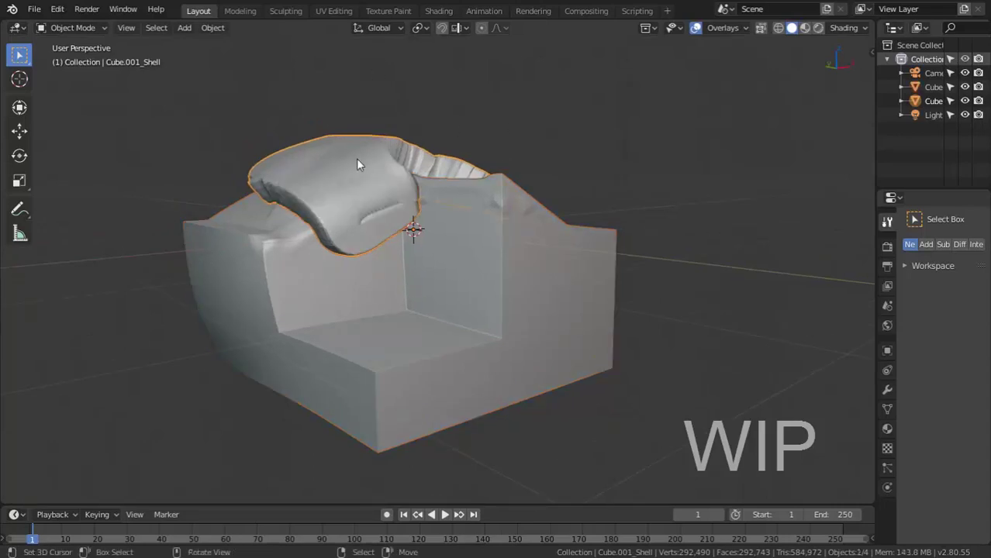
{"action": "key", "text": "g"}
{"action": "left_click", "coordinate": [278, 99]}
Step: Switch the shell to Sculpt Mode and clear its mask
{"action": "mouse_move", "coordinate": [468, 199]}
{"action": "middle_mouse_down"}
{"action": "mouse_move", "coordinate": [434, 125]}
{"action": "mouse_move", "coordinate": [440, 202]}
{"action": "middle_mouse_up"}
{"action": "key", "text": "w"}
{"action": "left_click", "coordinate": [476, 200]}
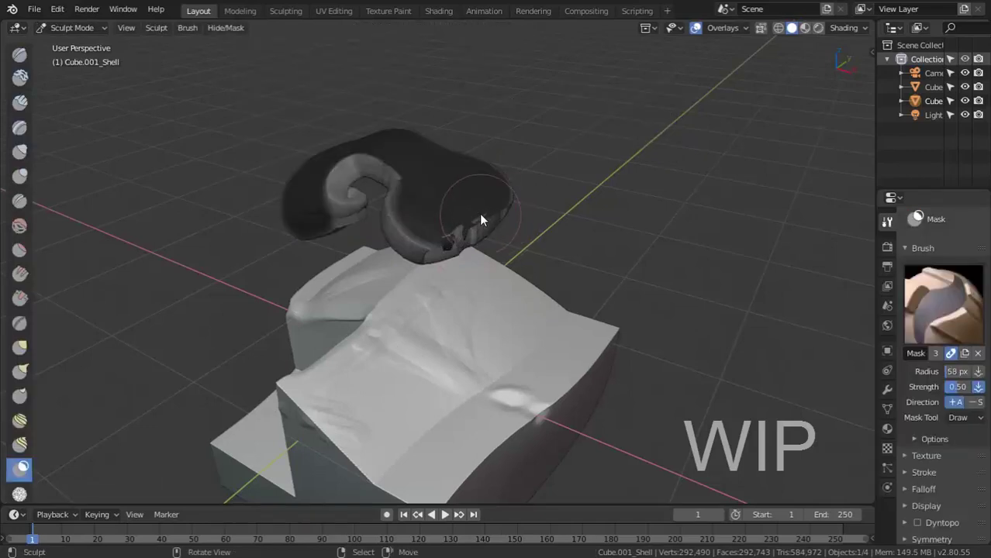
{"action": "key", "text": "alt+m"}
Step: Pull the shell into a head with a curled horn using the Grab brush
{"action": "middle_click_drag", "start_coordinate": [450, 215], "coordinate": [436, 241]}
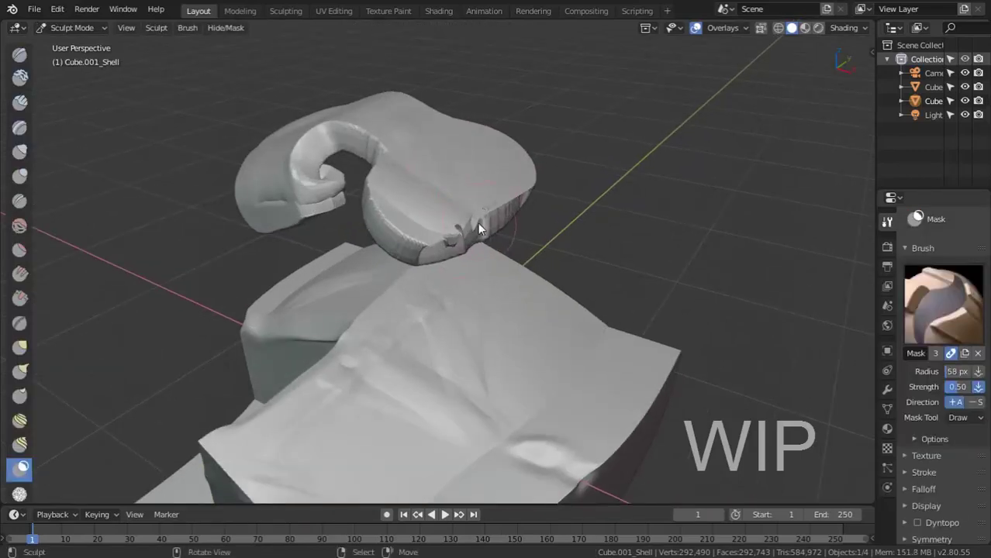
{"action": "key", "text": "shift+f"}
{"action": "left_click", "coordinate": [447, 235]}
{"action": "key", "text": "g"}
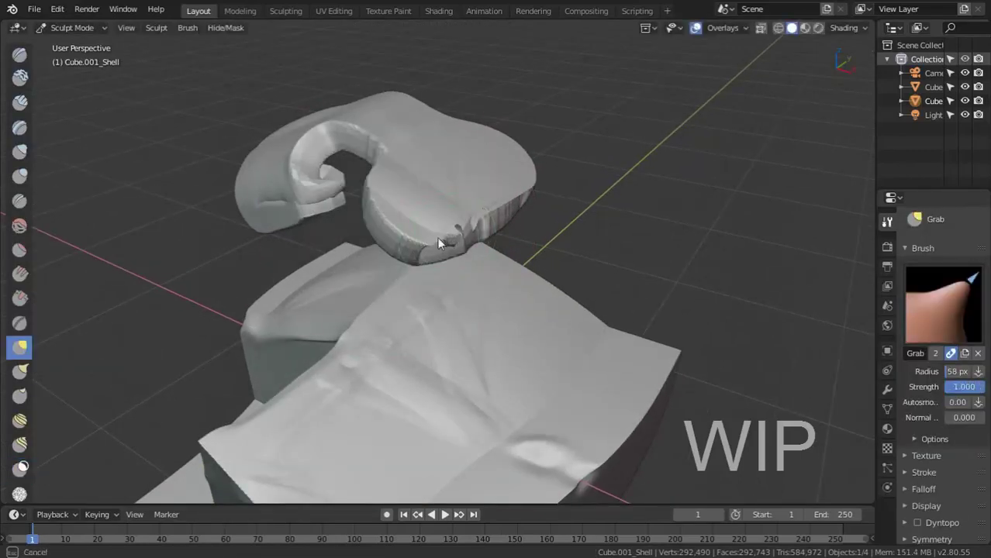
{"action": "mouse_move", "coordinate": [430, 222]}
{"action": "middle_mouse_down"}
{"action": "mouse_move", "coordinate": [461, 275]}
{"action": "mouse_move", "coordinate": [471, 242]}
{"action": "middle_mouse_up"}
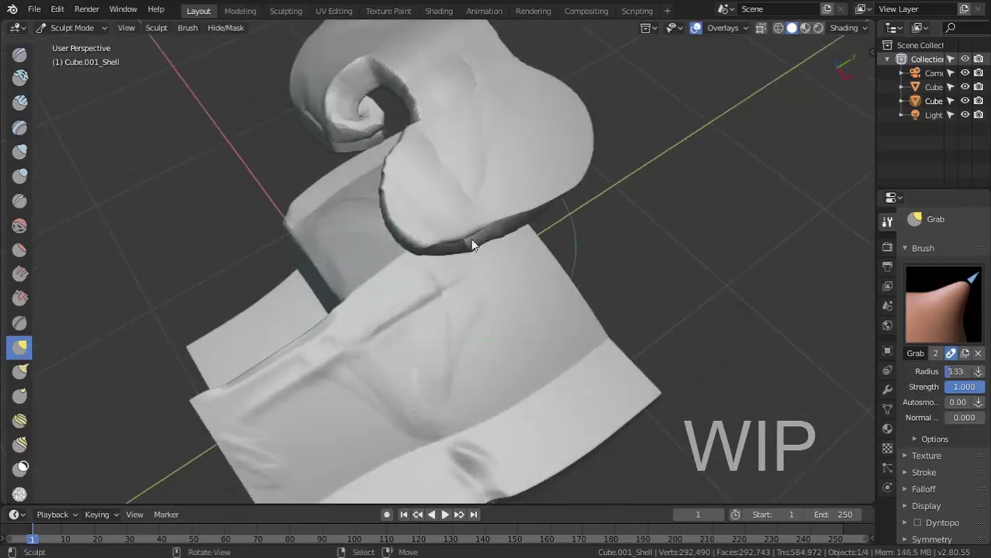
{"action": "mouse_move", "coordinate": [471, 243]}
{"action": "left_mouse_down"}
{"action": "mouse_move", "coordinate": [389, 281]}
{"action": "mouse_move", "coordinate": [432, 165]}
{"action": "left_mouse_up"}
{"action": "mouse_move", "coordinate": [431, 166]}
{"action": "middle_mouse_down"}
{"action": "mouse_move", "coordinate": [476, 228]}
{"action": "mouse_move", "coordinate": [566, 210]}
{"action": "middle_mouse_up"}
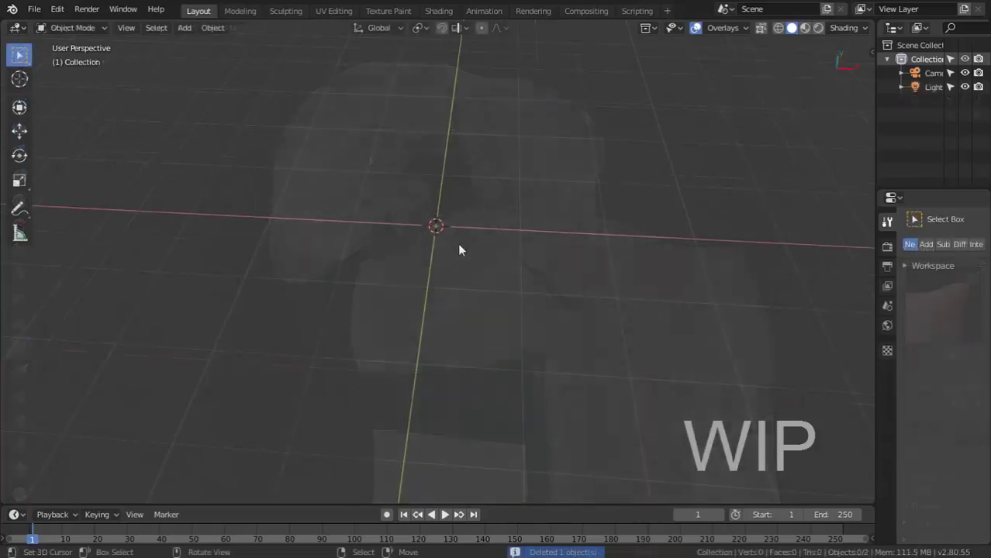
Step: Add the Human Neutral, Human Male and Human Female envelope bases
{"action": "key", "text": "alt+w"}
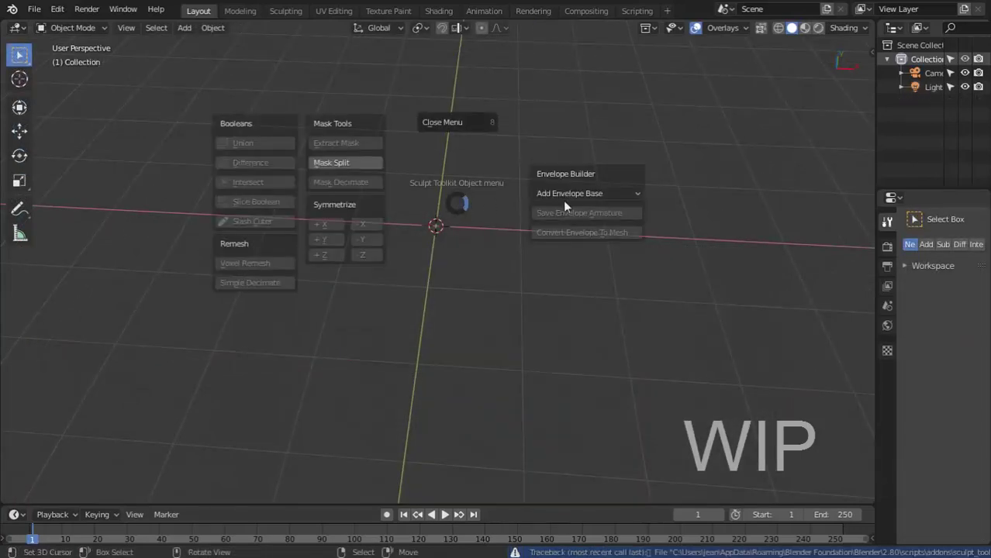
{"action": "left_click", "coordinate": [586, 194]}
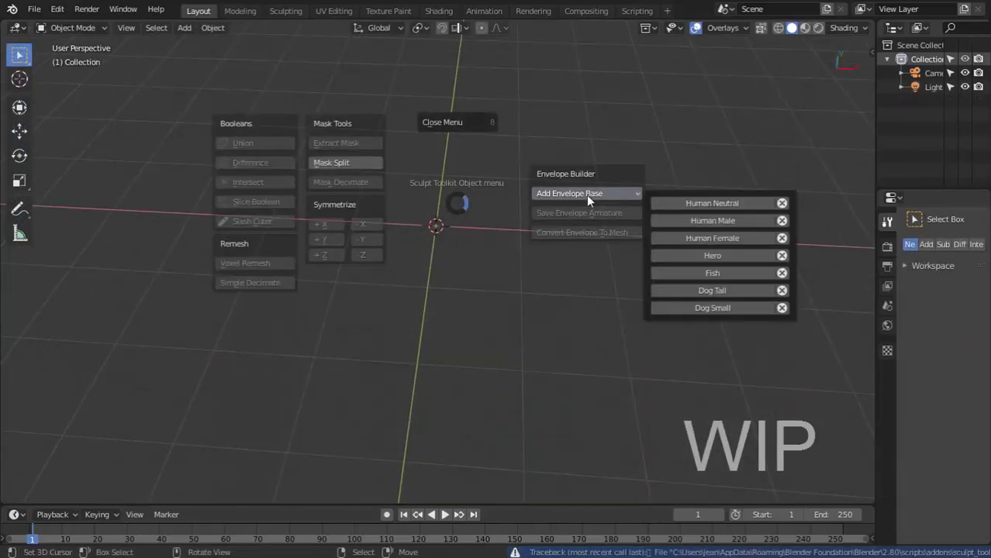
{"action": "left_click", "coordinate": [711, 205]}
{"action": "left_click", "coordinate": [708, 221]}
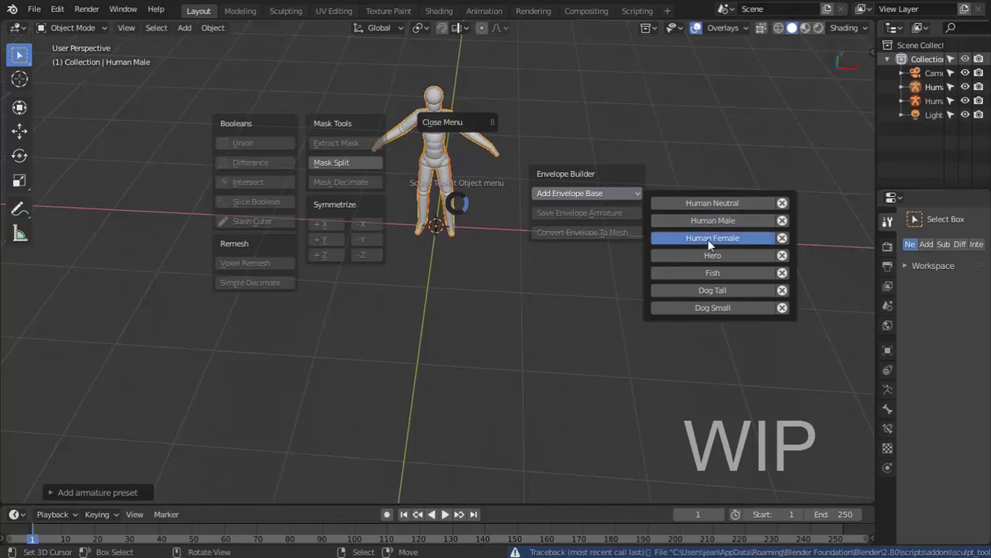
{"action": "left_click", "coordinate": [710, 238]}
Step: Spread the figures apart, Male to the right and Female to the left
{"action": "key", "text": "g"}
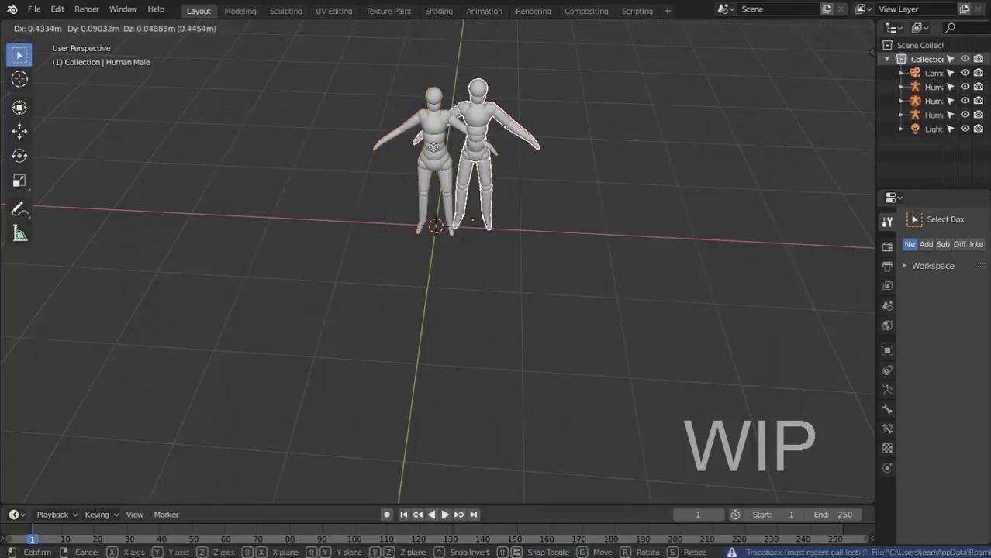
{"action": "left_click", "coordinate": [489, 158]}
{"action": "left_click", "coordinate": [428, 155]}
{"action": "key", "text": "g"}
{"action": "left_click", "coordinate": [333, 155]}
{"action": "middle_click_drag", "start_coordinate": [334, 155], "coordinate": [394, 176]}
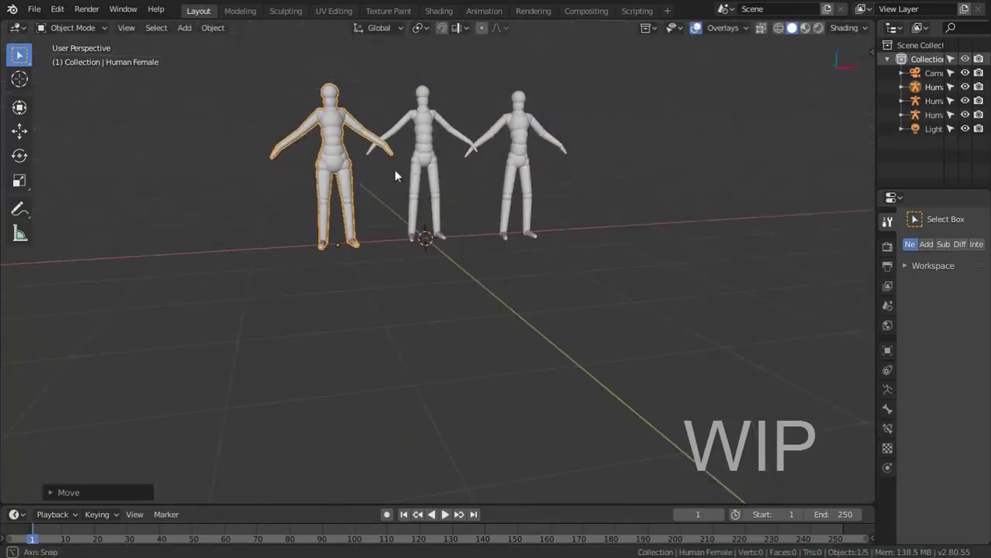
{"action": "scroll", "coordinate": [545, 223], "scroll_direction": "up", "scroll_amount": 4}
{"action": "middle_click_drag", "start_coordinate": [544, 224], "coordinate": [504, 227]}
Step: Delete the Neutral and Male figures, frame the Human Female, and start editing its armature
{"action": "left_click", "coordinate": [449, 230]}
{"action": "key", "text": "Delete"}
{"action": "left_click", "coordinate": [601, 212]}
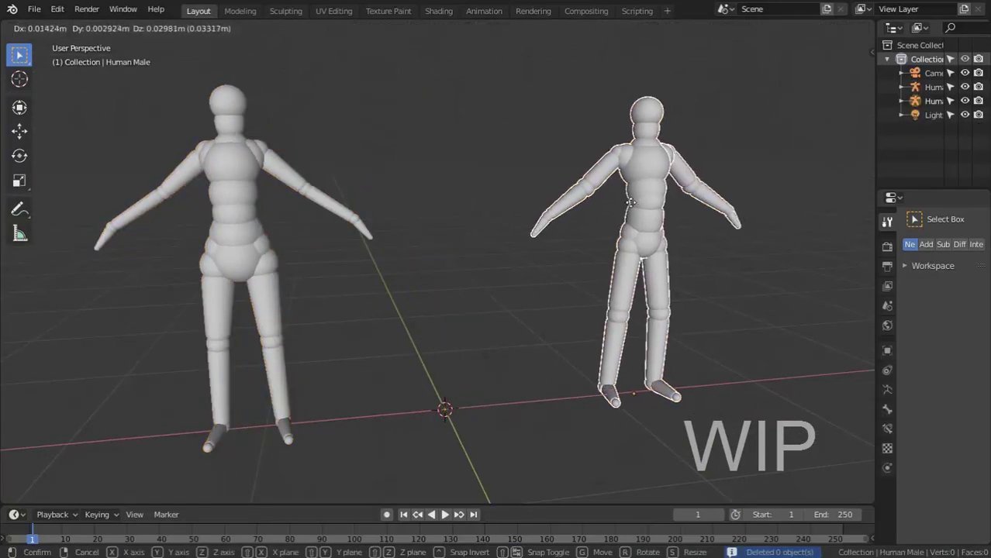
{"action": "key", "text": "Delete"}
{"action": "left_click", "coordinate": [214, 138]}
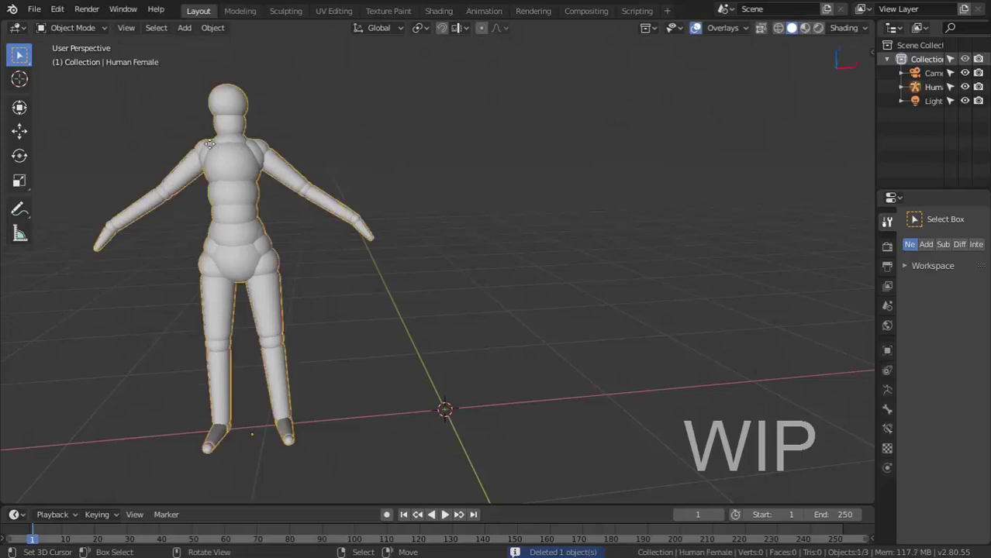
{"action": "key", "text": "KP_Decimal"}
{"action": "key", "text": "alt+w"}
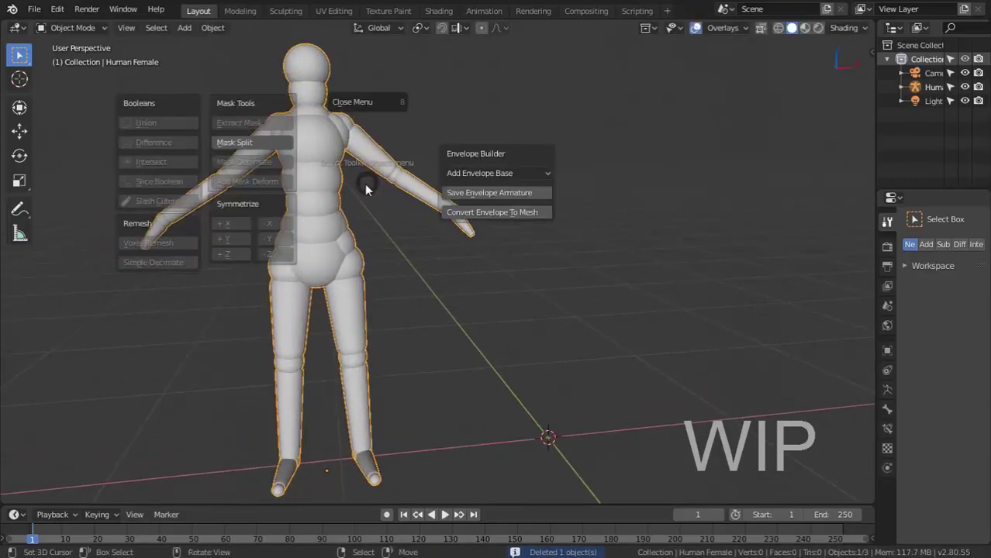
{"action": "left_click", "coordinate": [477, 214]}
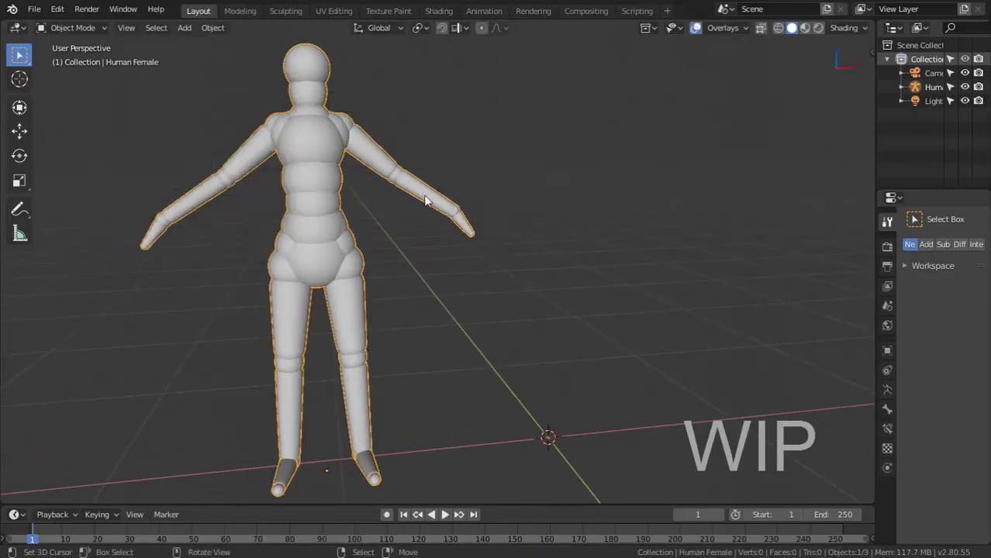
Step: Resize the left upper-arm envelope and shrink the chest envelope
{"action": "left_click", "coordinate": [393, 177]}
{"action": "key", "text": "alt+s"}
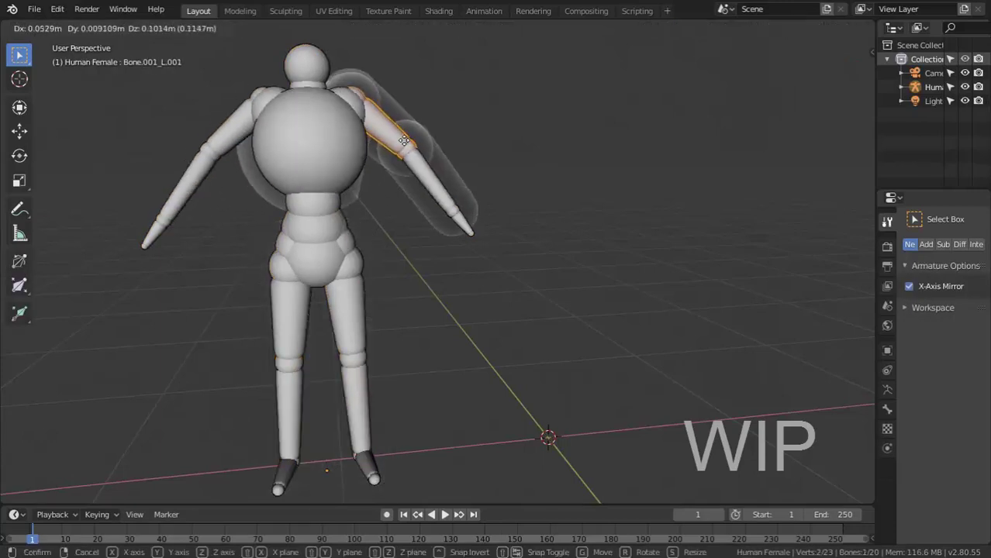
{"action": "left_click", "coordinate": [432, 136]}
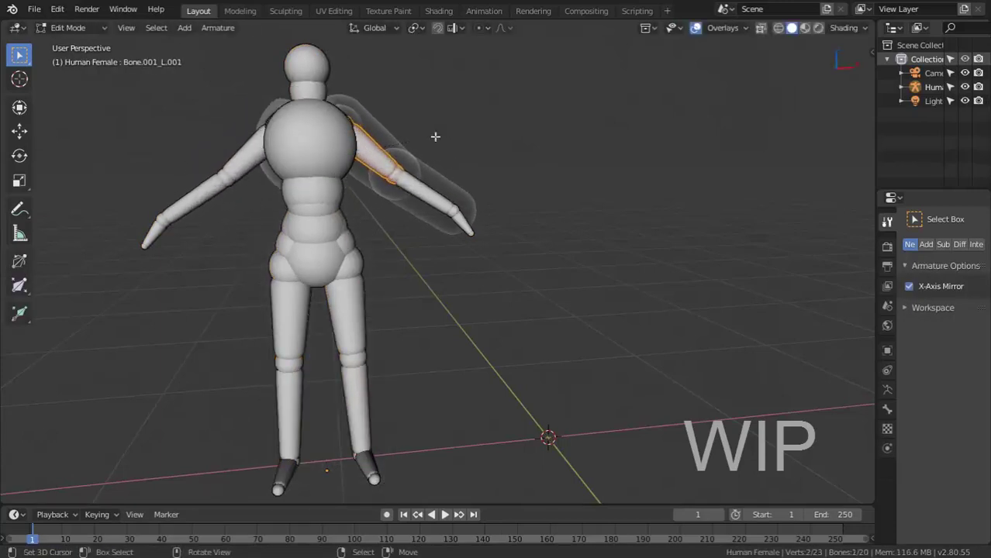
{"action": "left_click", "coordinate": [332, 152]}
{"action": "key", "text": "alt+s"}
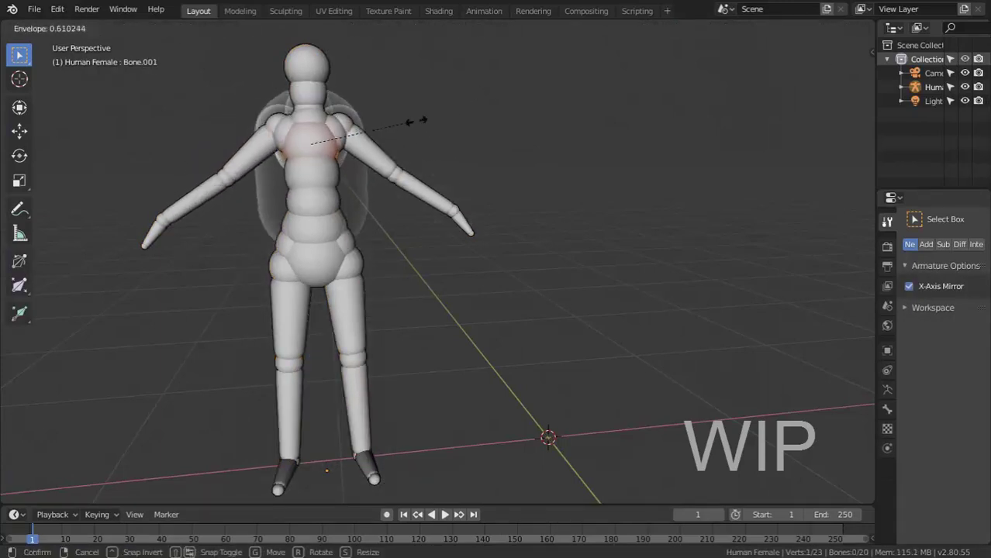
{"action": "left_click", "coordinate": [398, 125]}
Step: Enlarge the left forearm joint's envelope radius
{"action": "mouse_move", "coordinate": [399, 127]}
{"action": "middle_mouse_down"}
{"action": "mouse_move", "coordinate": [419, 170]}
{"action": "mouse_move", "coordinate": [434, 172]}
{"action": "middle_mouse_up"}
{"action": "scroll", "coordinate": [457, 172], "scroll_direction": "up", "scroll_amount": 5}
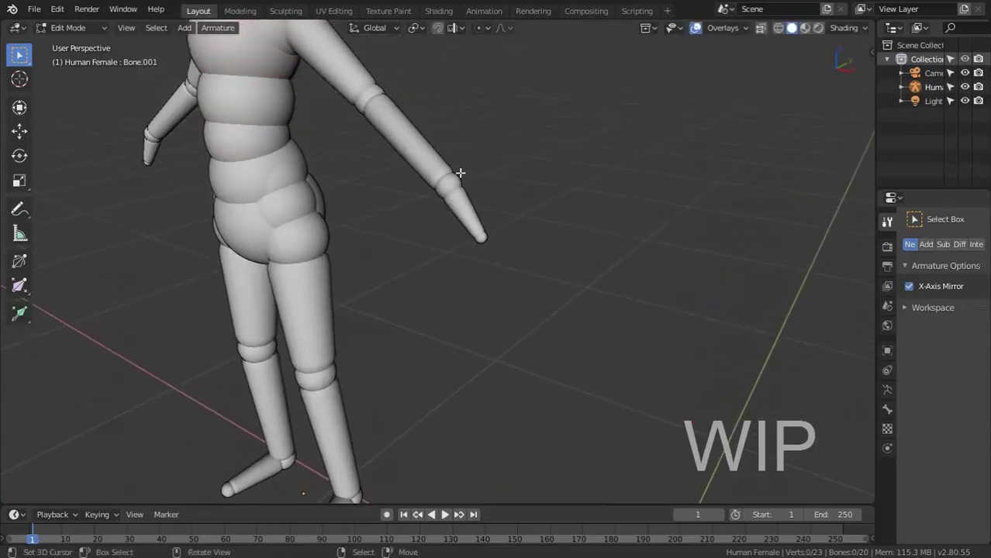
{"action": "left_click", "coordinate": [460, 173]}
{"action": "key", "text": "alt+s"}
{"action": "left_click", "coordinate": [480, 151]}
Step: Switch to Pose Mode and bend the left forearm with two rotations
{"action": "key", "text": "ctrl+Tab"}
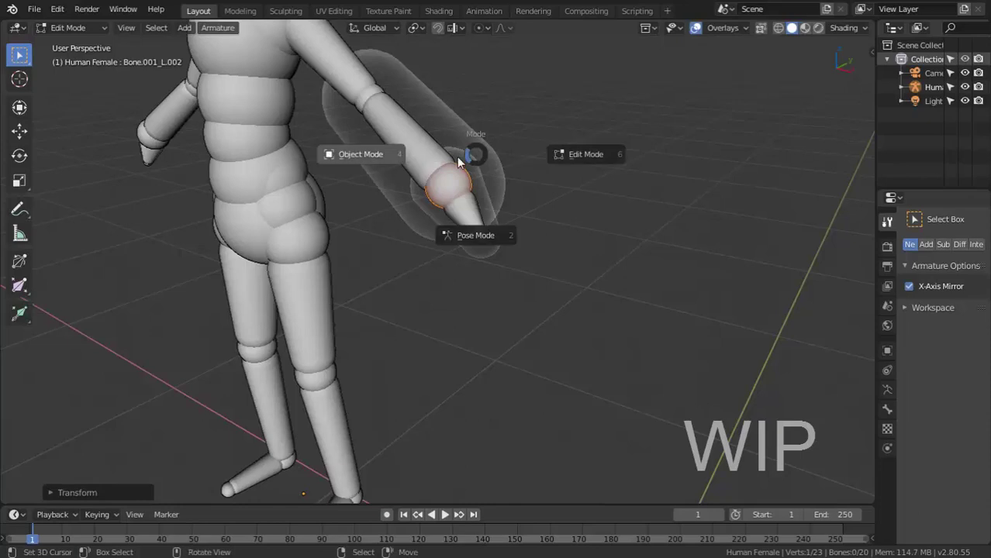
{"action": "left_click", "coordinate": [447, 225]}
{"action": "left_click", "coordinate": [405, 144]}
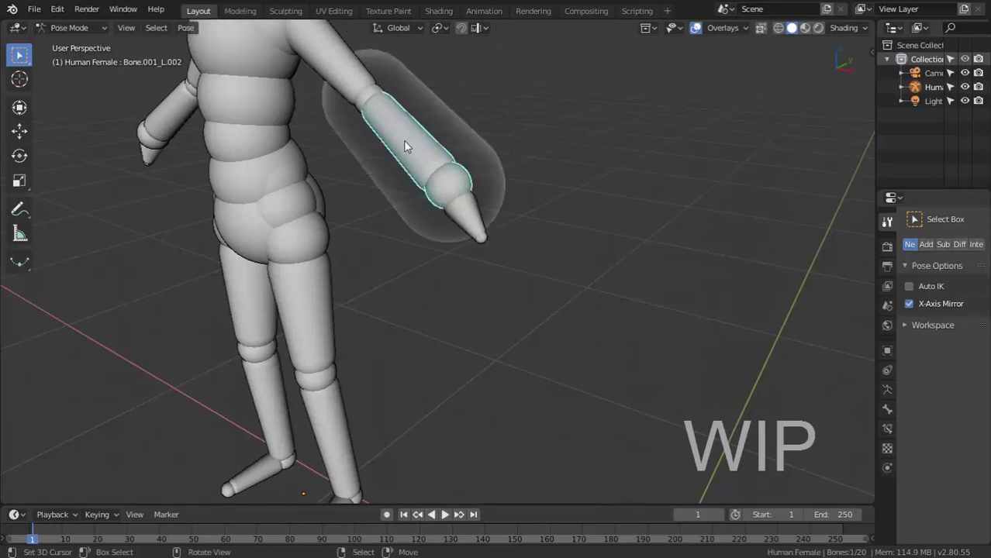
{"action": "key", "text": "r"}
{"action": "left_click", "coordinate": [422, 232]}
{"action": "scroll", "coordinate": [432, 205], "scroll_direction": "down", "scroll_amount": 3}
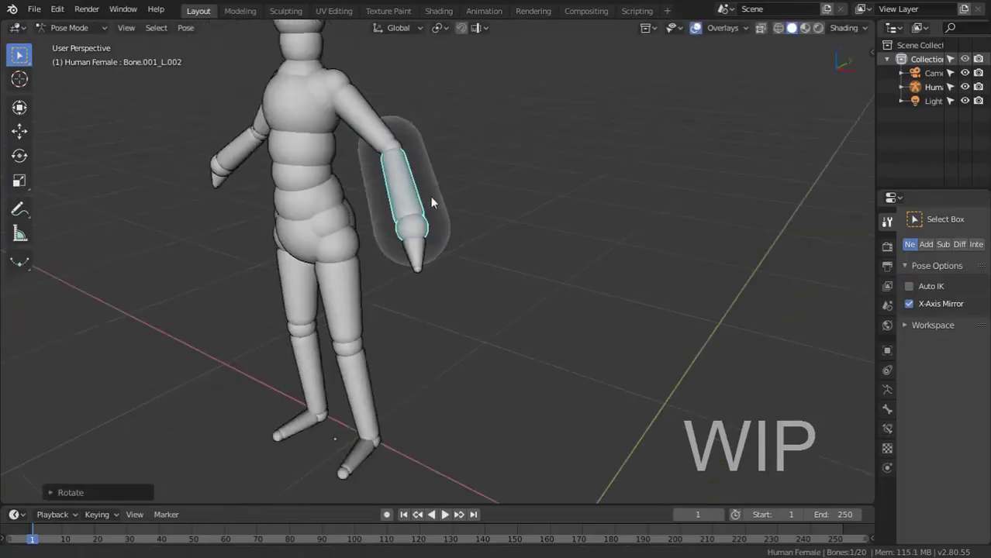
{"action": "scroll", "coordinate": [465, 283], "scroll_direction": "down", "scroll_amount": 2}
{"action": "key", "text": "r"}
{"action": "left_click", "coordinate": [475, 276]}
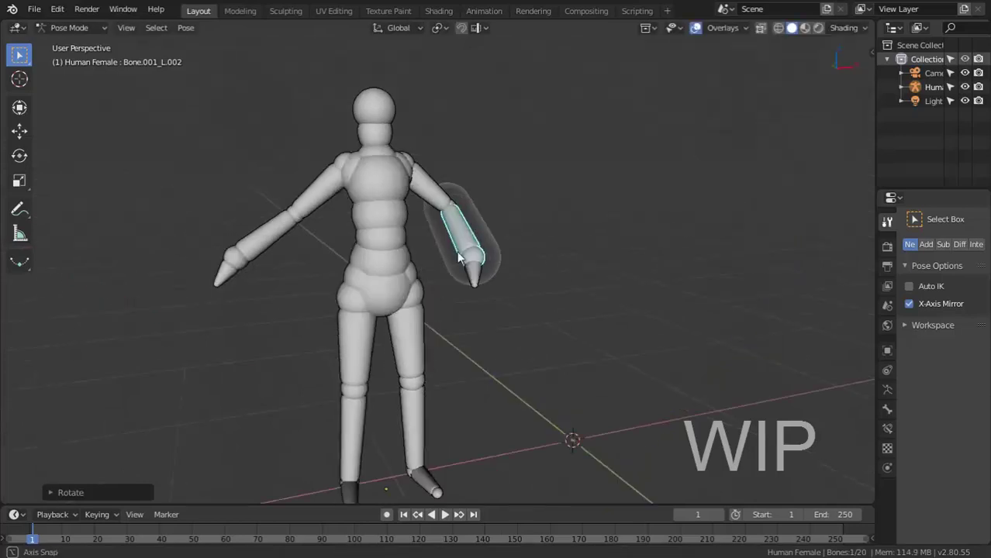
Step: Rotate the right forearm freely upward into a raised pose
{"action": "middle_click_drag", "start_coordinate": [466, 279], "coordinate": [264, 232]}
{"action": "left_click", "coordinate": [256, 237]}
{"action": "key", "text": "r"}
{"action": "key", "text": "r"}
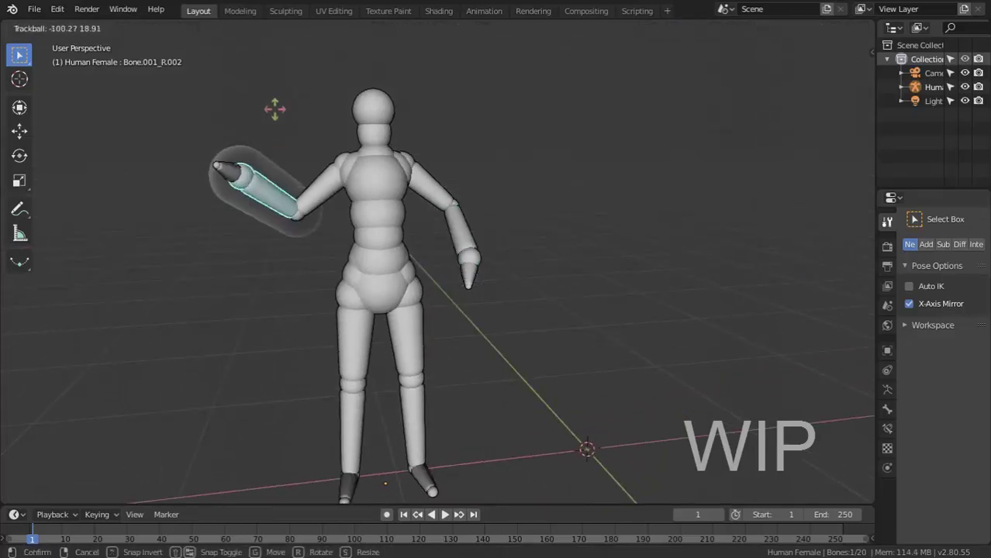
{"action": "left_click", "coordinate": [275, 109]}
{"action": "mouse_move", "coordinate": [275, 109]}
{"action": "middle_mouse_down"}
{"action": "mouse_move", "coordinate": [454, 219]}
{"action": "mouse_move", "coordinate": [431, 110]}
{"action": "middle_mouse_up"}
Step: Convert the posed envelope figure into the mesh Human Female_mesh.001
{"action": "key", "text": "ctrl+Tab"}
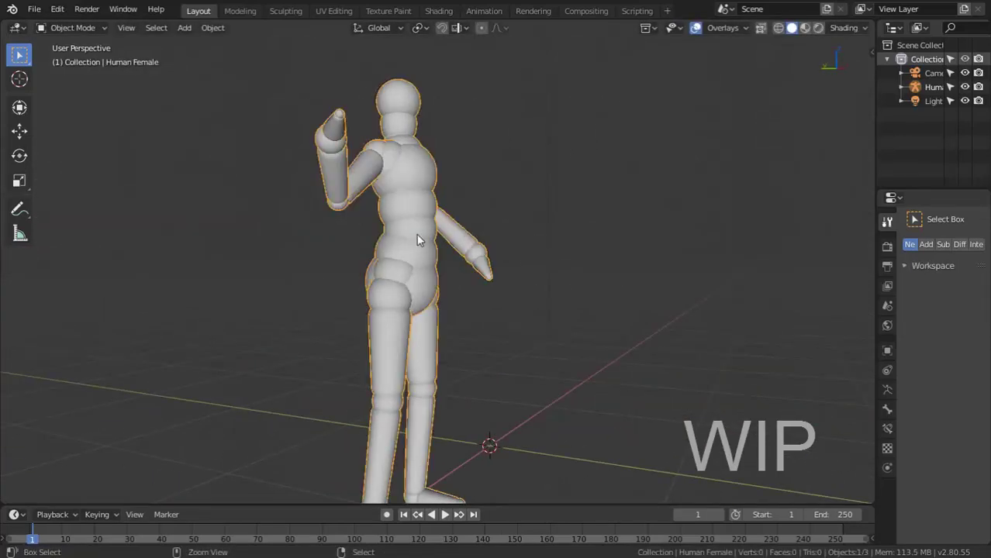
{"action": "mouse_move", "coordinate": [416, 239]}
{"action": "middle_mouse_down"}
{"action": "mouse_move", "coordinate": [454, 219]}
{"action": "mouse_move", "coordinate": [432, 215]}
{"action": "mouse_move", "coordinate": [473, 195]}
{"action": "mouse_move", "coordinate": [442, 197]}
{"action": "middle_mouse_up"}
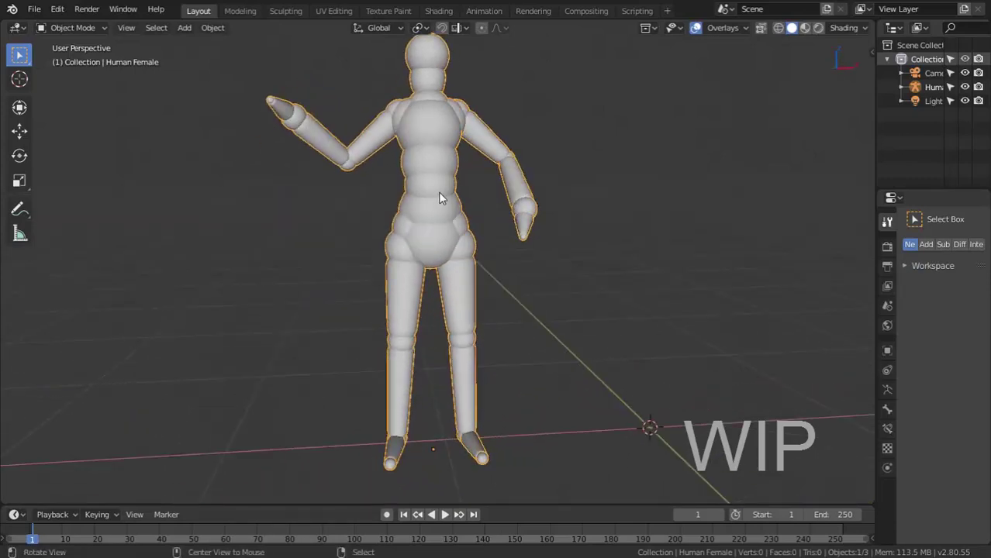
{"action": "key", "text": "q"}
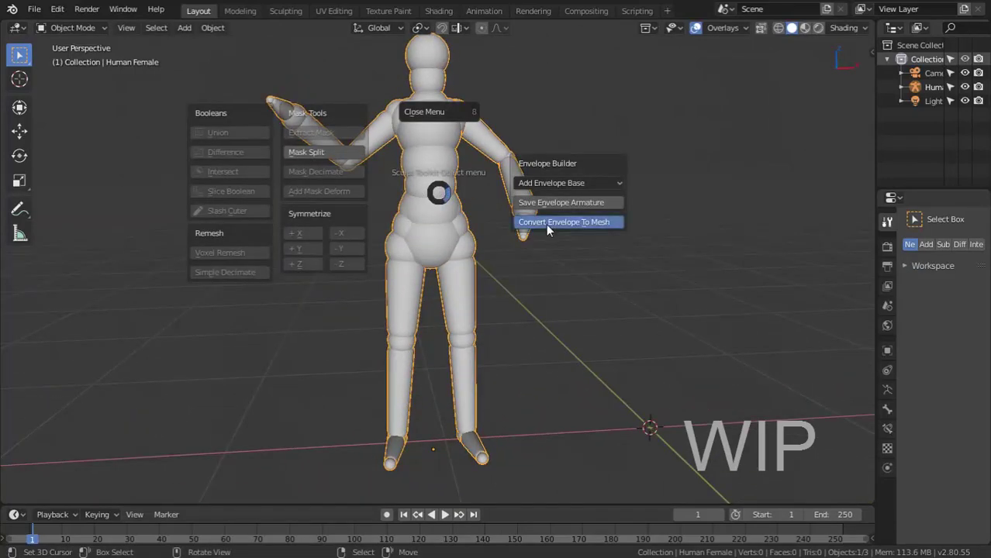
{"action": "left_click", "coordinate": [549, 225]}
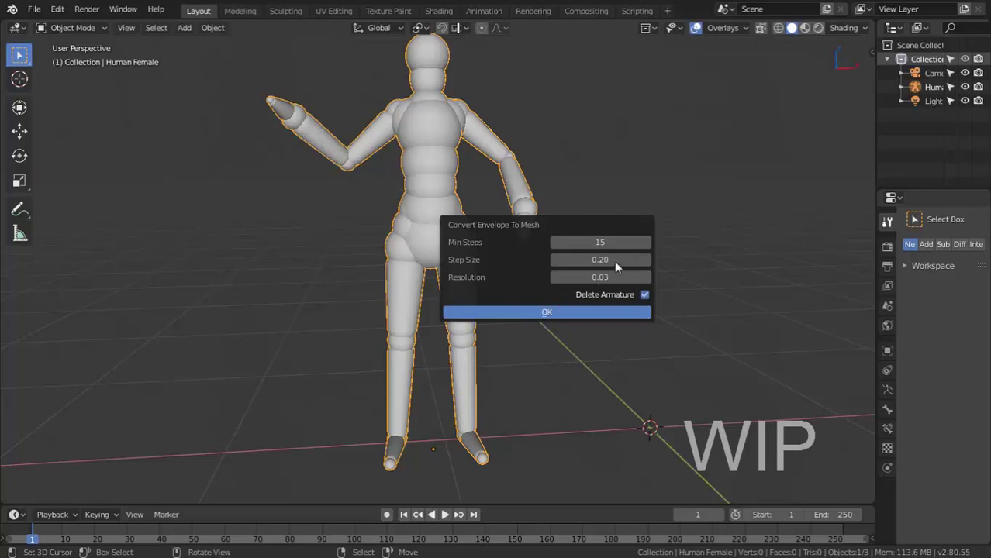
{"action": "key", "text": "Return"}
{"action": "mouse_move", "coordinate": [476, 182]}
{"action": "middle_mouse_down"}
{"action": "mouse_move", "coordinate": [442, 173]}
{"action": "mouse_move", "coordinate": [446, 217]}
{"action": "mouse_move", "coordinate": [573, 223]}
{"action": "mouse_move", "coordinate": [468, 225]}
{"action": "middle_mouse_up"}
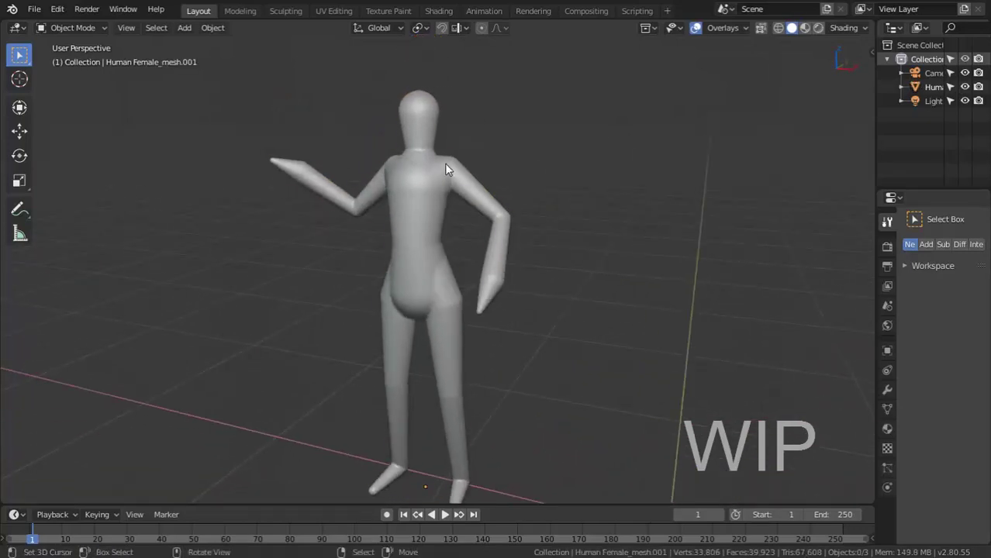
Step: Put the converted mesh into Sculpt Mode with the Flatten brush and adjust its size
{"action": "left_click", "coordinate": [446, 169]}
{"action": "key", "text": "ctrl+Tab"}
{"action": "left_click", "coordinate": [465, 199]}
{"action": "middle_click_drag", "start_coordinate": [436, 174], "coordinate": [445, 168]}
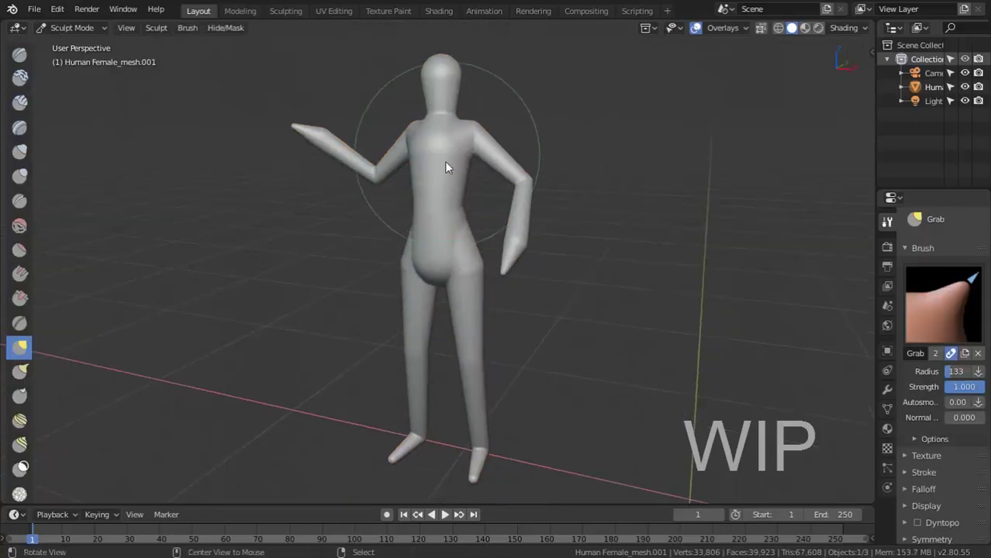
{"action": "scroll", "coordinate": [446, 168], "scroll_direction": "up", "scroll_amount": 5}
{"action": "scroll", "coordinate": [435, 221], "scroll_direction": "down", "scroll_amount": 2}
{"action": "key", "text": "f"}
{"action": "left_click", "coordinate": [335, 222]}
{"action": "key", "text": "shift+t"}
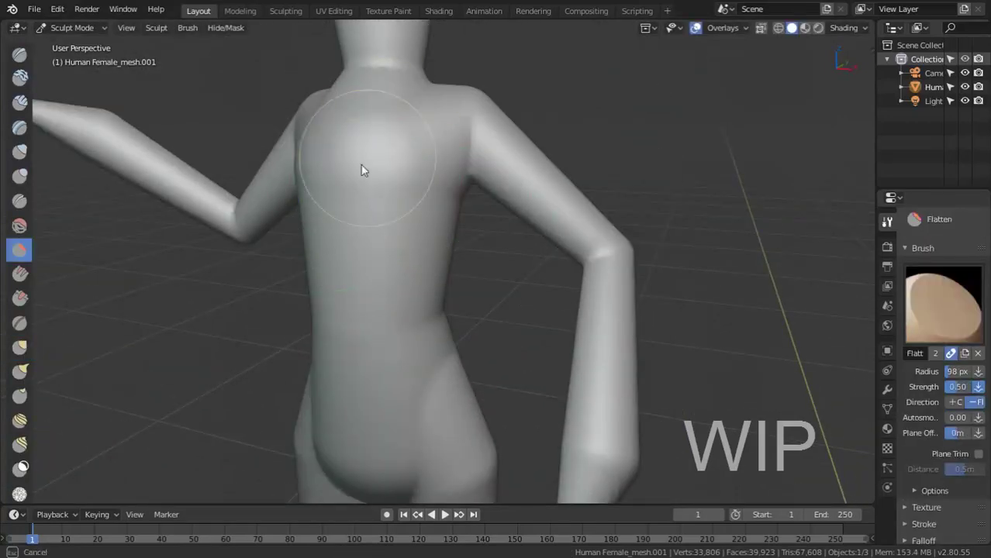
Step: Switch to Clay Strips at 55 px radius and sculpt strokes across the figure's back
{"action": "middle_click_drag", "start_coordinate": [319, 202], "coordinate": [384, 214]}
{"action": "key", "text": "c"}
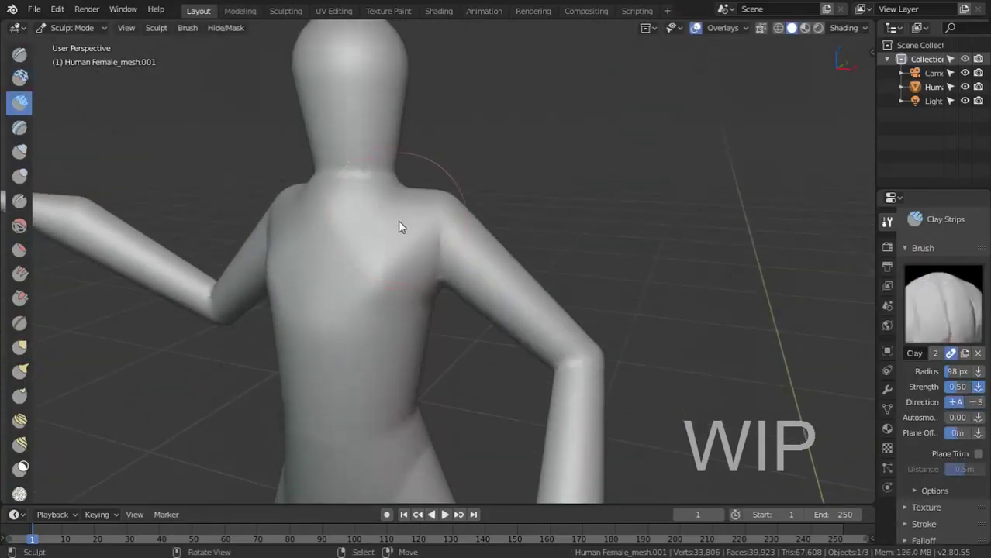
{"action": "key", "text": "f"}
{"action": "left_click", "coordinate": [366, 225]}
{"action": "mouse_move", "coordinate": [348, 226]}
{"action": "left_mouse_down"}
{"action": "mouse_move", "coordinate": [317, 295]}
{"action": "mouse_move", "coordinate": [439, 248]}
{"action": "left_mouse_up"}
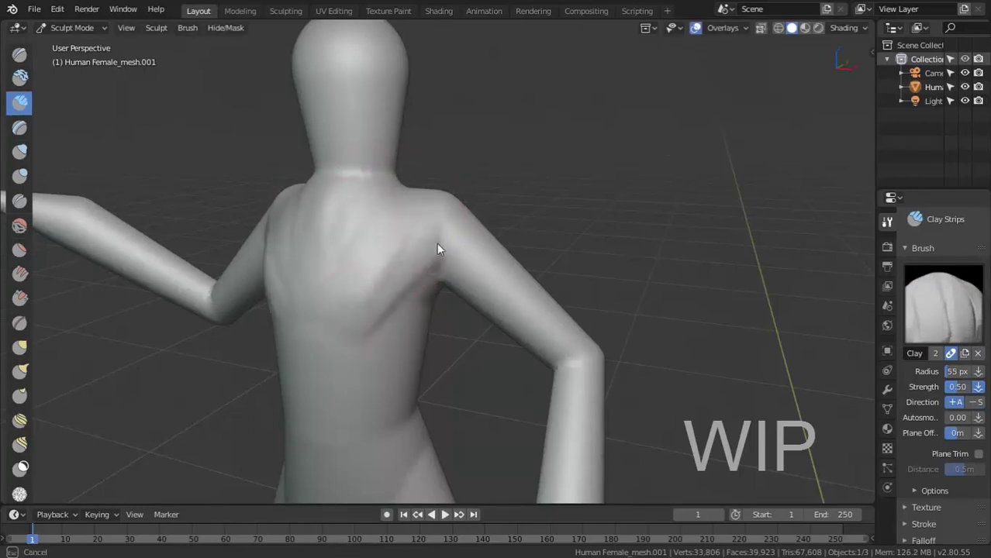
{"action": "left_click_drag", "start_coordinate": [360, 203], "coordinate": [358, 303]}
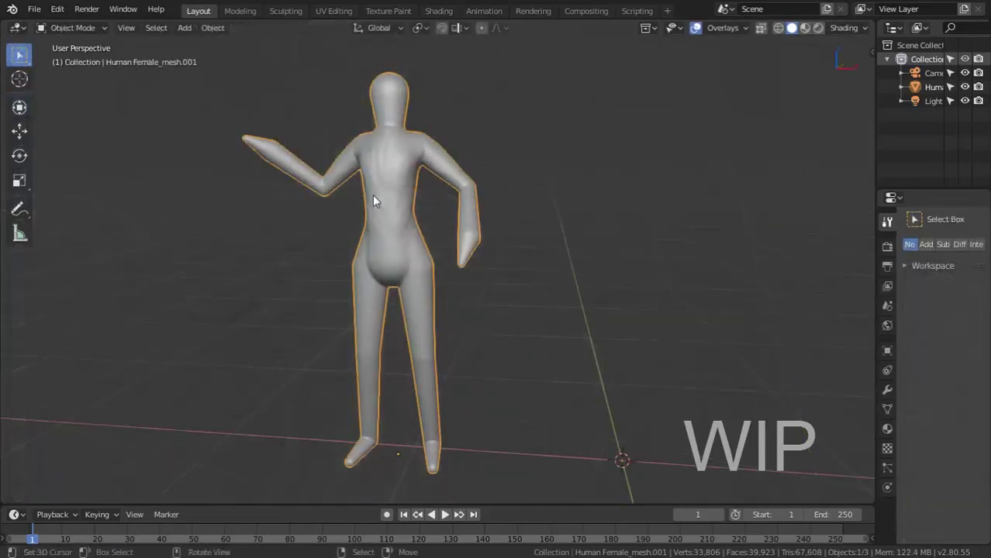
Step: Slice through the raised arm with a Slash Cutter line
{"action": "key", "text": "w"}
{"action": "left_click", "coordinate": [165, 211]}
{"action": "left_click", "coordinate": [297, 96]}
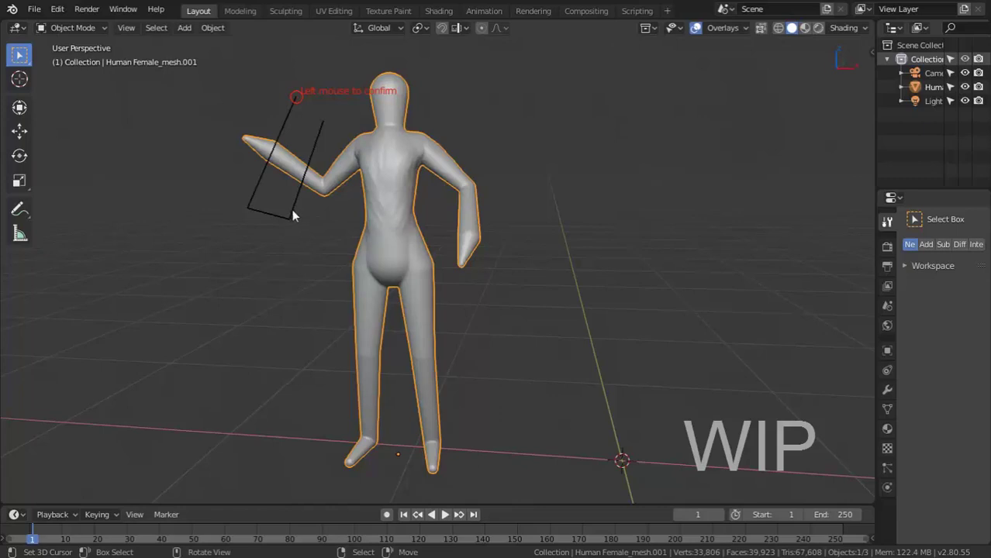
{"action": "left_click", "coordinate": [296, 96]}
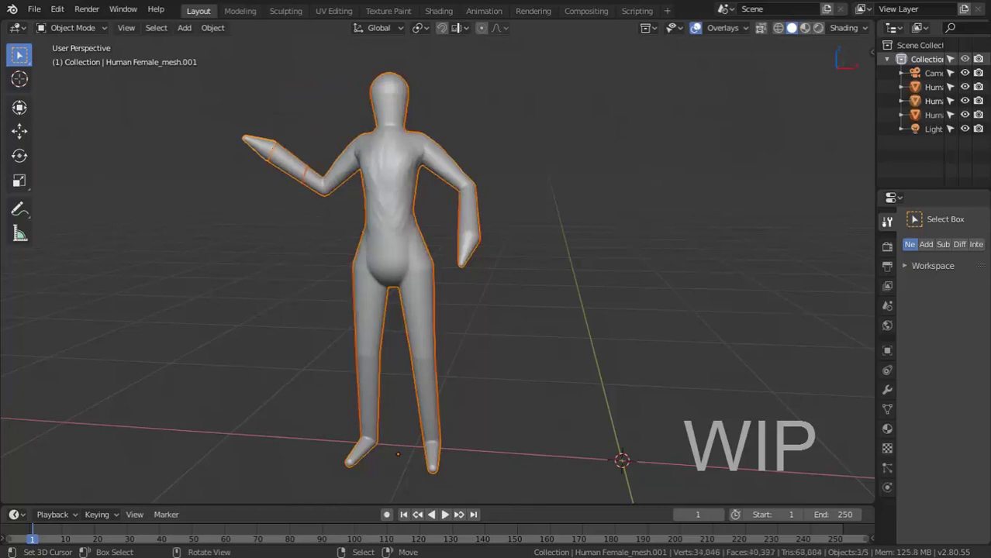
Step: Move the cut-off hand and forearm pieces away to the left of the body
{"action": "middle_click_drag", "start_coordinate": [288, 194], "coordinate": [272, 181]}
{"action": "left_click", "coordinate": [258, 146]}
{"action": "key", "text": "g"}
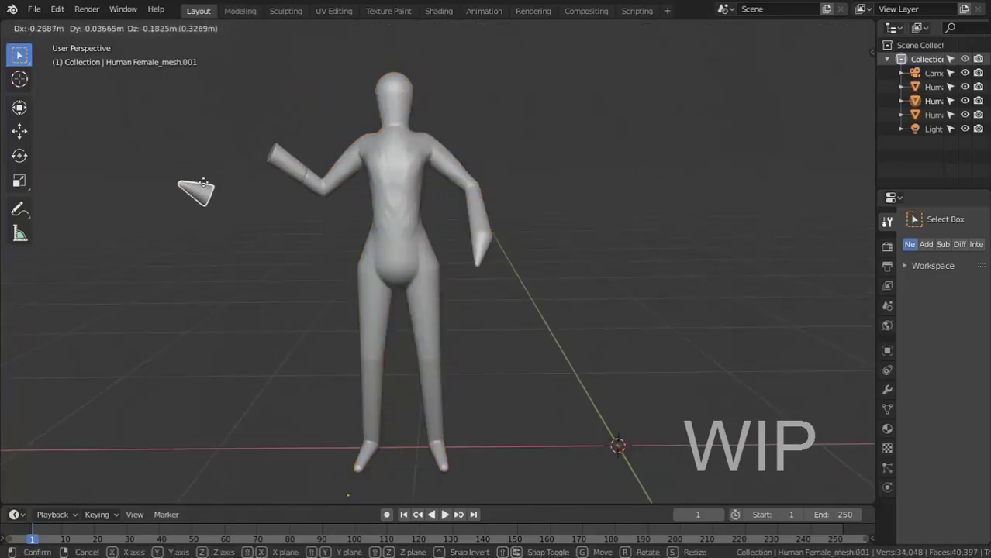
{"action": "left_click", "coordinate": [277, 152]}
{"action": "left_click", "coordinate": [277, 152]}
{"action": "key", "text": "g"}
{"action": "left_click", "coordinate": [251, 194]}
{"action": "mouse_move", "coordinate": [256, 197]}
{"action": "middle_mouse_down"}
{"action": "mouse_move", "coordinate": [505, 282]}
{"action": "mouse_move", "coordinate": [320, 261]}
{"action": "mouse_move", "coordinate": [305, 244]}
{"action": "mouse_move", "coordinate": [337, 239]}
{"action": "mouse_move", "coordinate": [350, 220]}
{"action": "middle_mouse_up"}
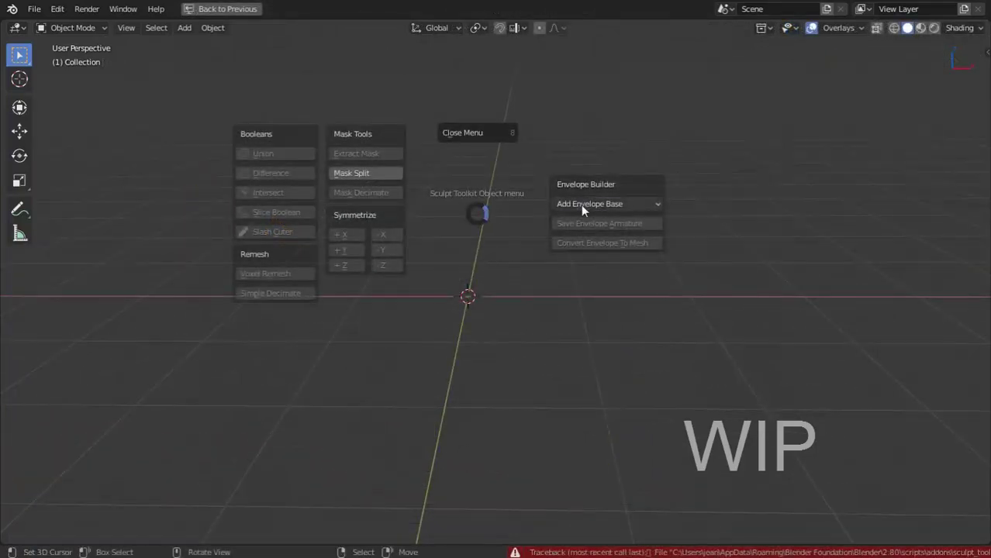
Step: Add the Hero human envelope base preset to the scene
{"action": "left_click", "coordinate": [620, 205]}
{"action": "left_click", "coordinate": [739, 264]}
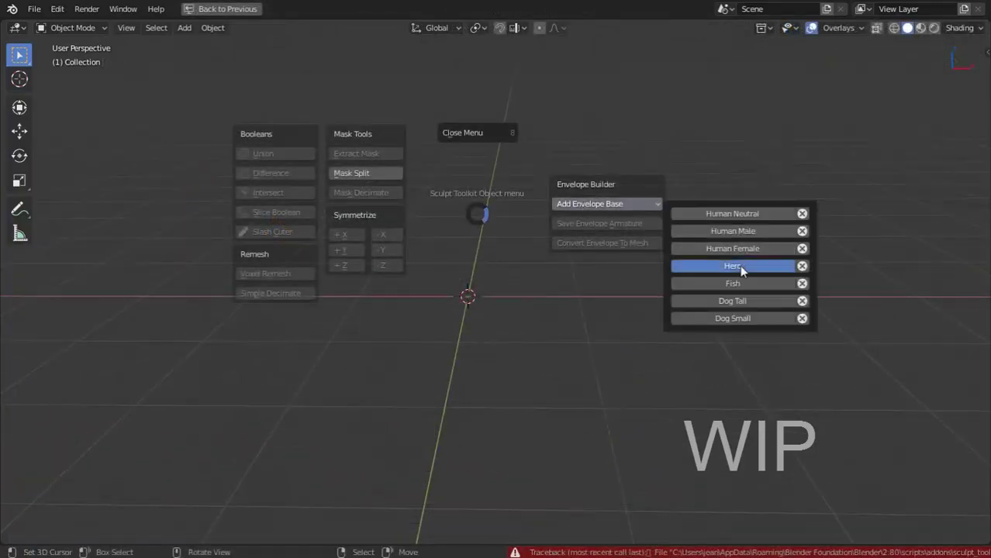
{"action": "middle_click_drag", "start_coordinate": [570, 166], "coordinate": [556, 290]}
{"action": "scroll", "coordinate": [567, 256], "scroll_direction": "up", "scroll_amount": 4}
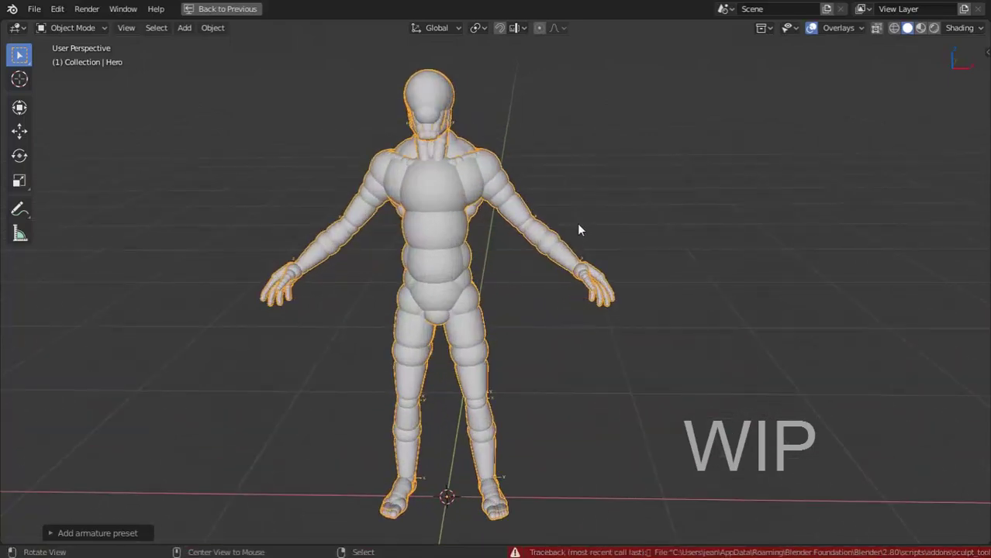
{"action": "mouse_move", "coordinate": [577, 224]}
{"action": "middle_mouse_down"}
{"action": "mouse_move", "coordinate": [520, 236]}
{"action": "mouse_move", "coordinate": [550, 267]}
{"action": "middle_mouse_up"}
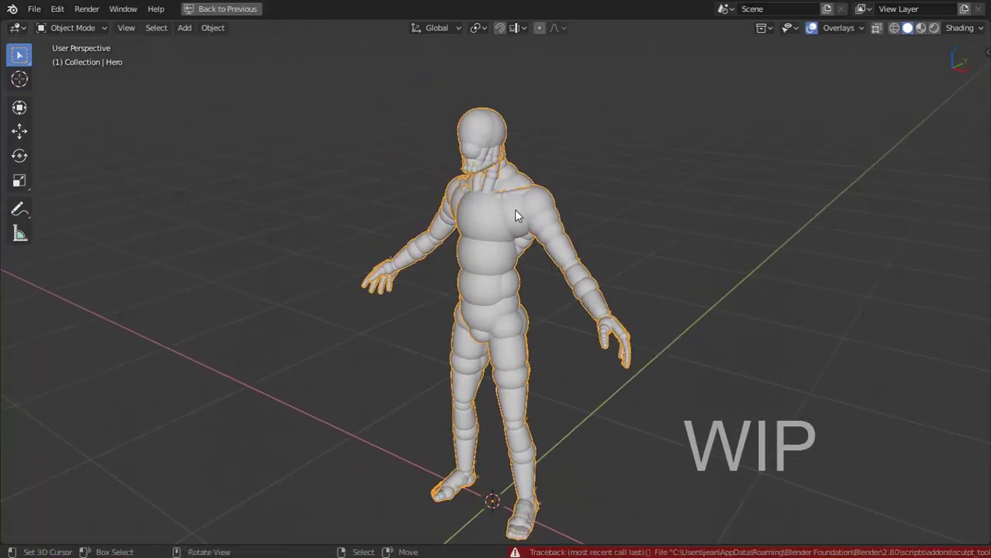
Step: Convert the Hero envelope into the mesh Hero_mesh.001, deleting its armature
{"action": "key", "text": "w"}
{"action": "left_click", "coordinate": [621, 237]}
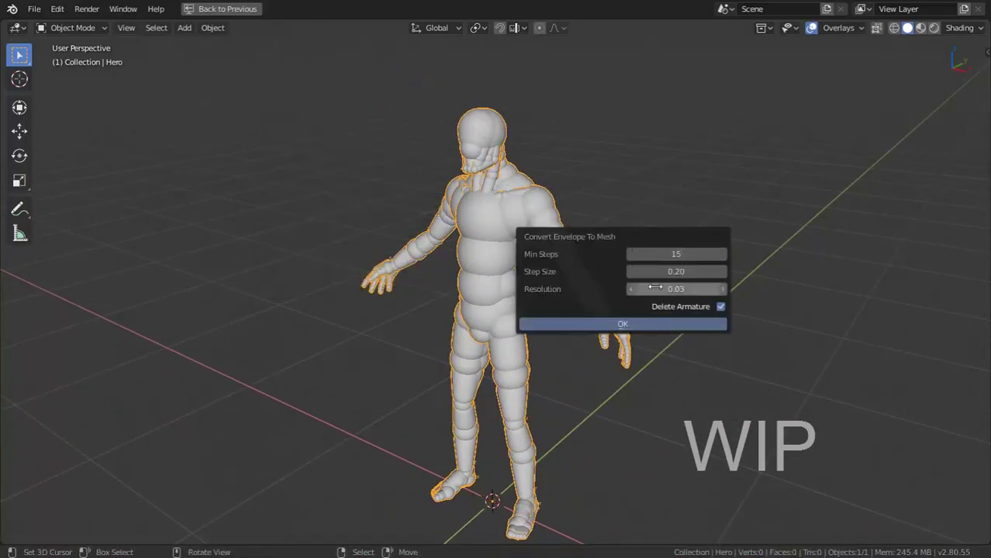
{"action": "left_click", "coordinate": [626, 328]}
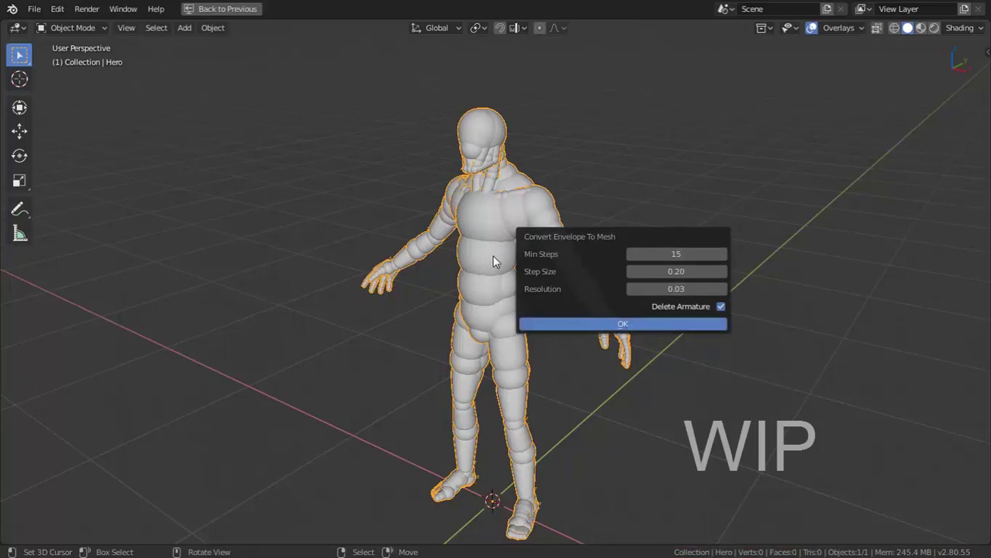
{"action": "middle_click_drag", "start_coordinate": [497, 248], "coordinate": [464, 237]}
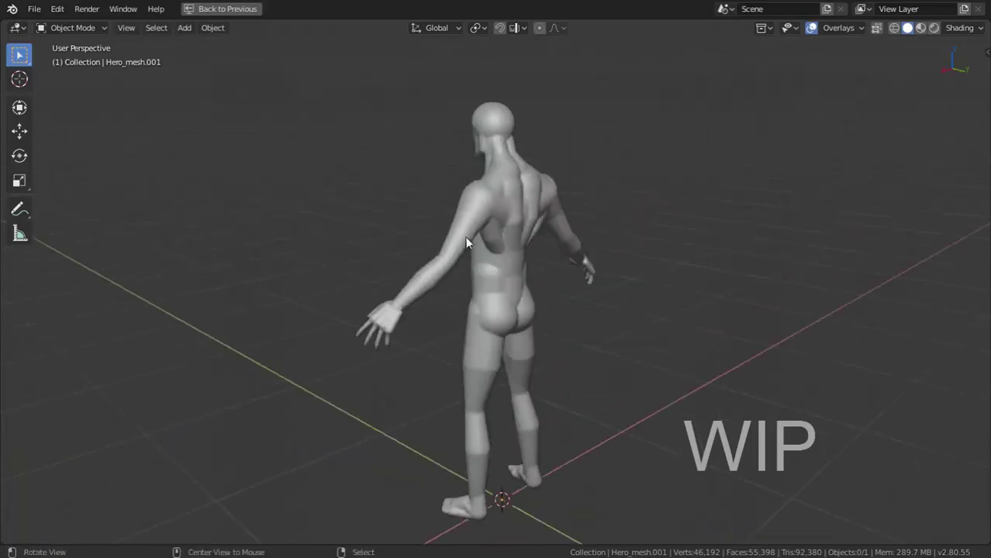
Step: Enter Sculpt Mode on Hero_mesh.001 and sculpt two strokes down the back
{"action": "left_click", "coordinate": [488, 194]}
{"action": "key", "text": "ctrl+Tab"}
{"action": "left_click", "coordinate": [548, 263]}
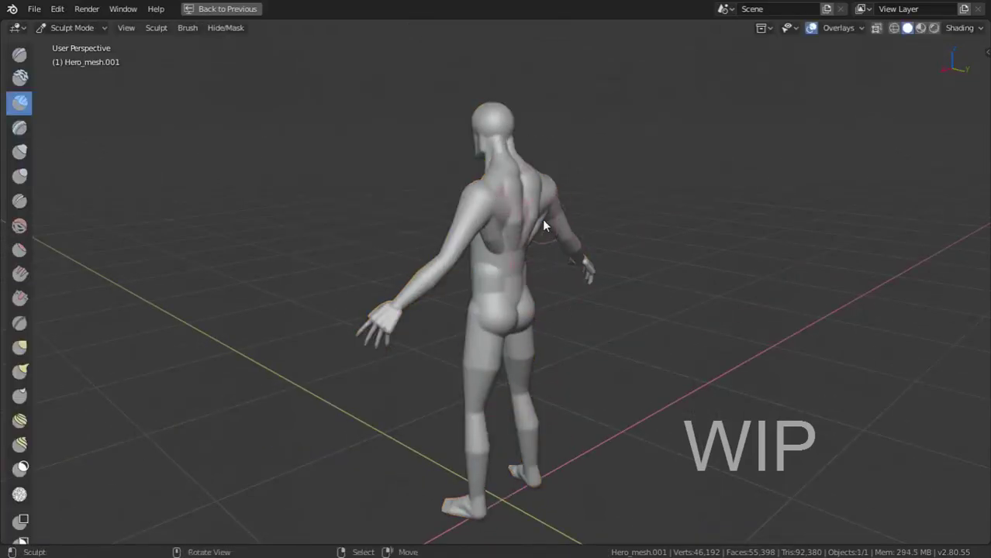
{"action": "mouse_move", "coordinate": [542, 219]}
{"action": "middle_mouse_down"}
{"action": "mouse_move", "coordinate": [575, 199]}
{"action": "mouse_move", "coordinate": [554, 254]}
{"action": "middle_mouse_up"}
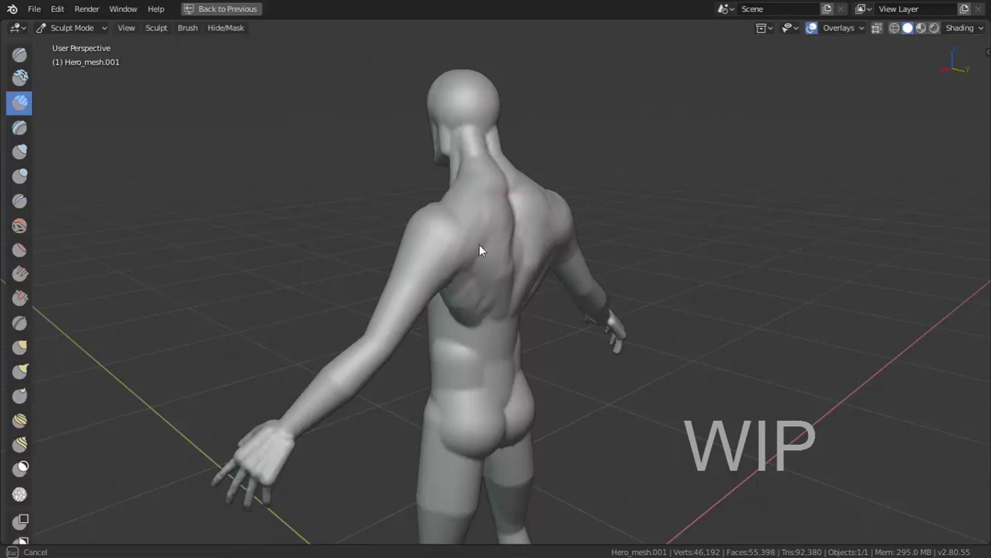
{"action": "middle_click_drag", "start_coordinate": [505, 329], "coordinate": [479, 320]}
{"action": "mouse_move", "coordinate": [411, 186]}
{"action": "left_mouse_down"}
{"action": "mouse_move", "coordinate": [406, 238]}
{"action": "mouse_move", "coordinate": [419, 304]}
{"action": "mouse_move", "coordinate": [462, 348]}
{"action": "left_mouse_up"}
{"action": "mouse_move", "coordinate": [462, 348]}
{"action": "middle_mouse_down"}
{"action": "mouse_move", "coordinate": [571, 326]}
{"action": "mouse_move", "coordinate": [489, 342]}
{"action": "mouse_move", "coordinate": [512, 322]}
{"action": "mouse_move", "coordinate": [417, 326]}
{"action": "middle_mouse_up"}
Step: Lasso-mask both forearms and hands, then soften the upper-arm mask edge with the Mask brush
{"action": "mouse_move", "coordinate": [384, 268]}
{"action": "left_mouse_down", "text": "ctrl+shift"}
{"action": "mouse_move", "coordinate": [210, 272]}
{"action": "mouse_move", "coordinate": [365, 425]}
{"action": "left_mouse_up", "text": "ctrl+shift"}
{"action": "key", "text": "m"}
{"action": "key", "text": "shift+f"}
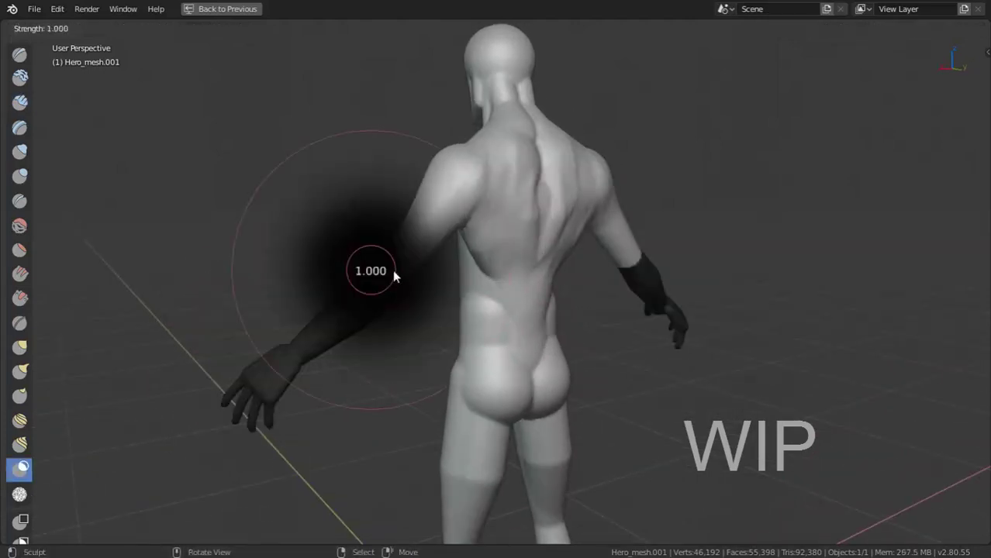
{"action": "left_click", "coordinate": [392, 269]}
{"action": "key", "text": "f"}
{"action": "left_click", "coordinate": [376, 274]}
{"action": "left_click_drag", "start_coordinate": [376, 274], "coordinate": [397, 285], "text": "shift"}
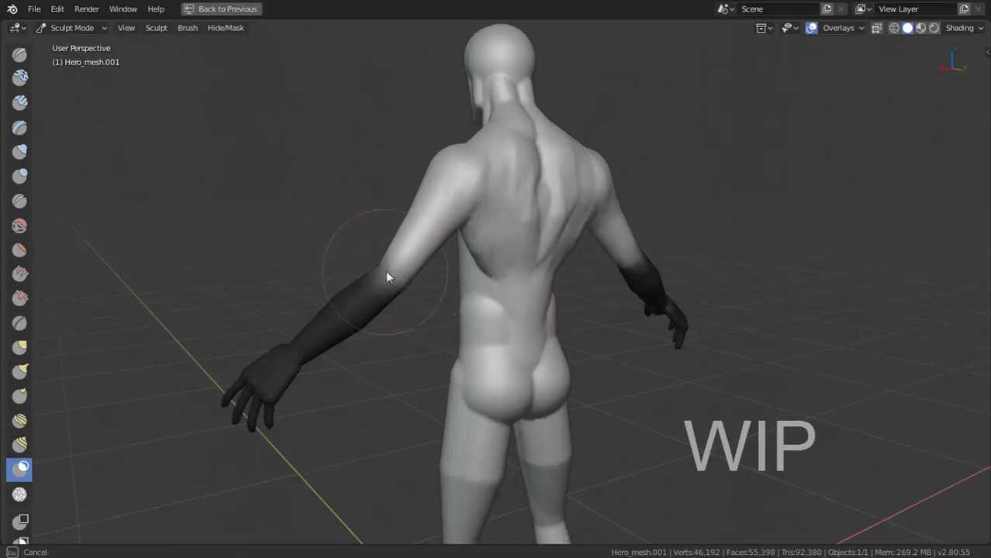
{"action": "mouse_move", "coordinate": [387, 274]}
{"action": "middle_mouse_down"}
{"action": "mouse_move", "coordinate": [476, 302]}
{"action": "mouse_move", "coordinate": [576, 308]}
{"action": "mouse_move", "coordinate": [508, 307]}
{"action": "mouse_move", "coordinate": [612, 264]}
{"action": "middle_mouse_up"}
Step: Invert and adjust the mask so only one forearm and hand stay masked
{"action": "key", "text": "w"}
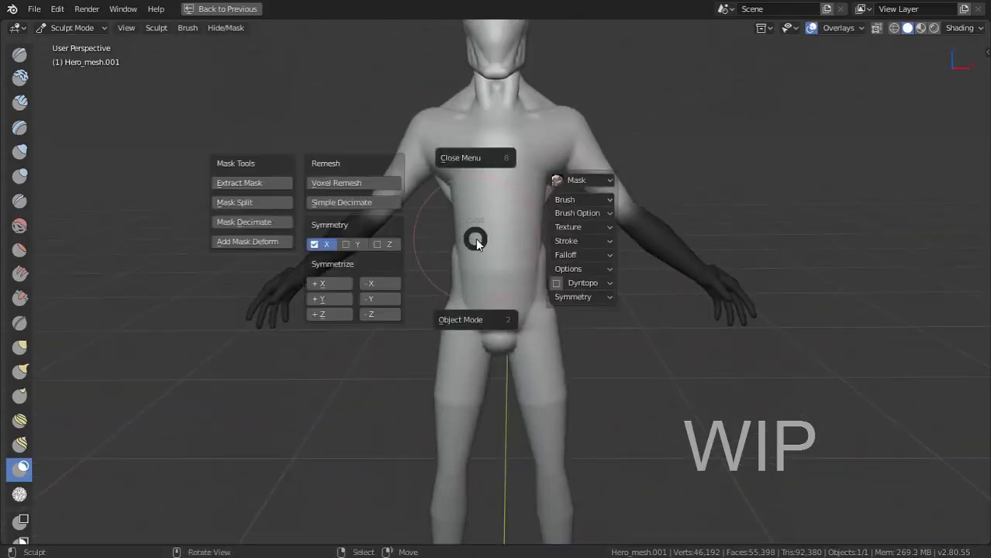
{"action": "left_click", "coordinate": [333, 248]}
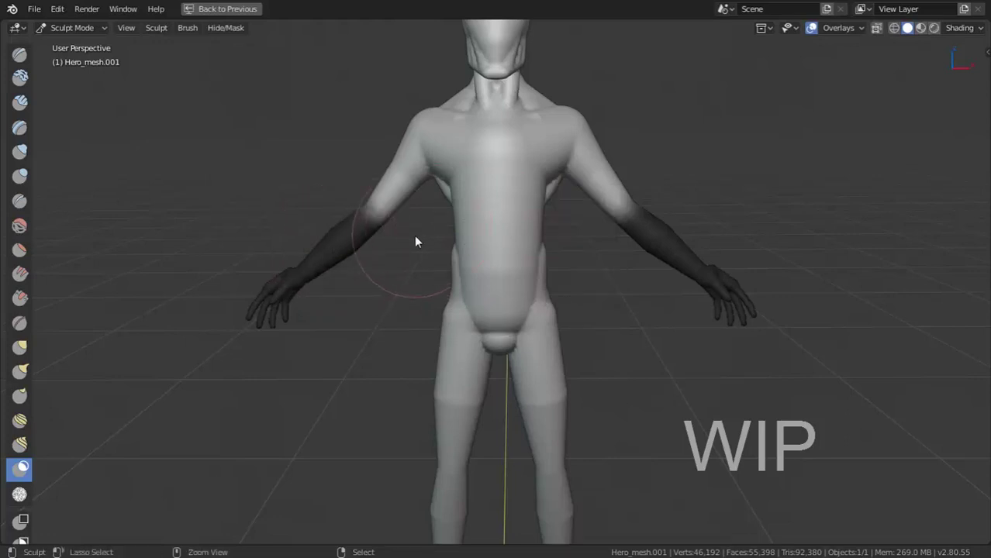
{"action": "key", "text": "ctrl+i"}
{"action": "mouse_move", "coordinate": [423, 240]}
{"action": "left_mouse_down", "text": "ctrl+shift"}
{"action": "mouse_move", "coordinate": [321, 391]}
{"action": "mouse_move", "coordinate": [419, 232]}
{"action": "left_mouse_up", "text": "ctrl+shift"}
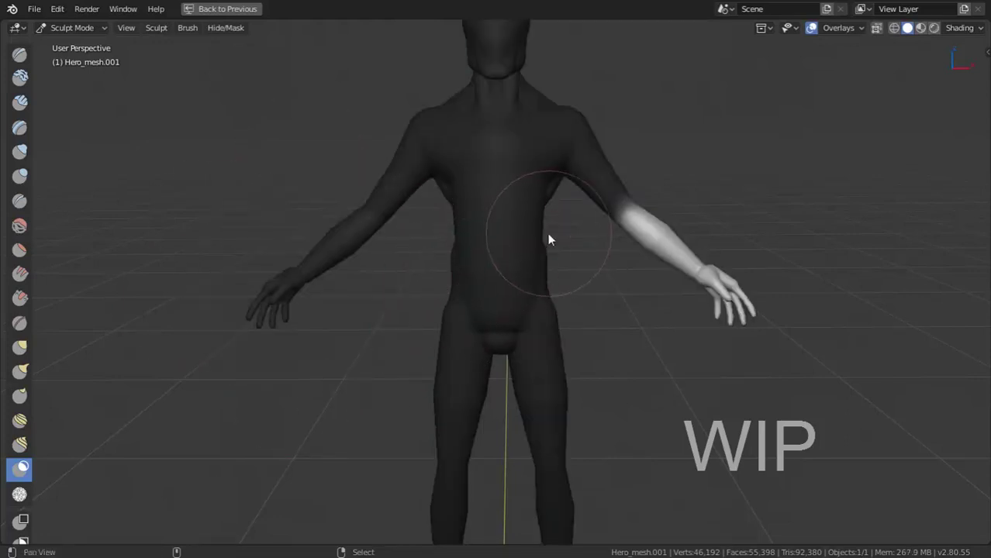
{"action": "middle_click_drag", "start_coordinate": [547, 233], "coordinate": [461, 266]}
{"action": "key", "text": "ctrl+i"}
{"action": "key", "text": "w"}
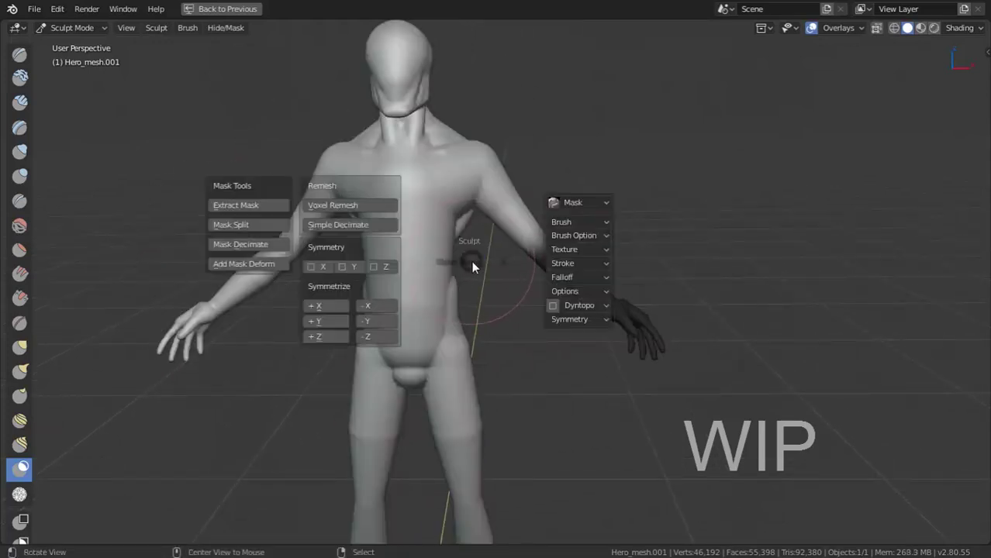
Step: Add a Mask Deform rig for the masked arm and scale its DeformPivot down
{"action": "left_click", "coordinate": [262, 262]}
{"action": "scroll", "coordinate": [502, 227], "scroll_direction": "down", "scroll_amount": 2}
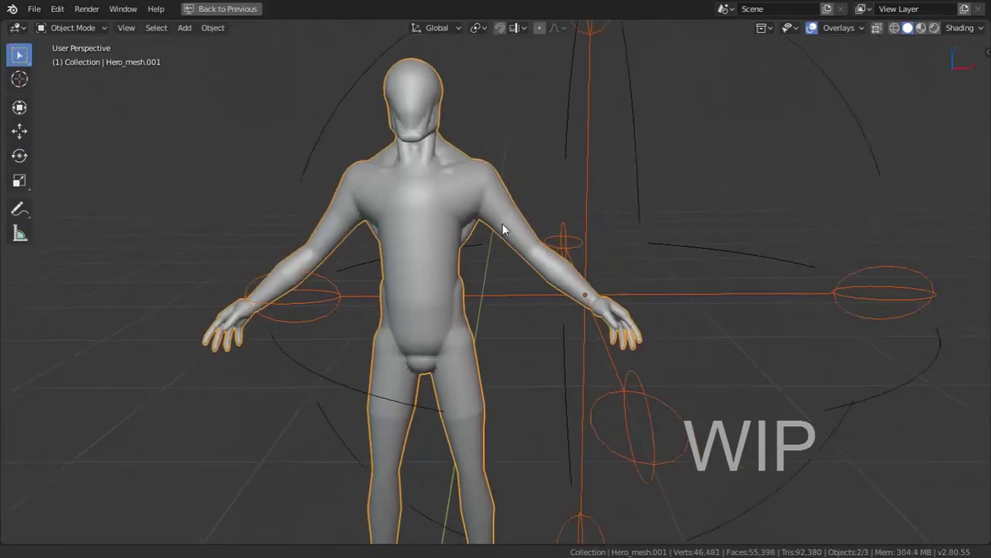
{"action": "scroll", "coordinate": [516, 228], "scroll_direction": "down", "scroll_amount": 3}
{"action": "left_click", "coordinate": [602, 255]}
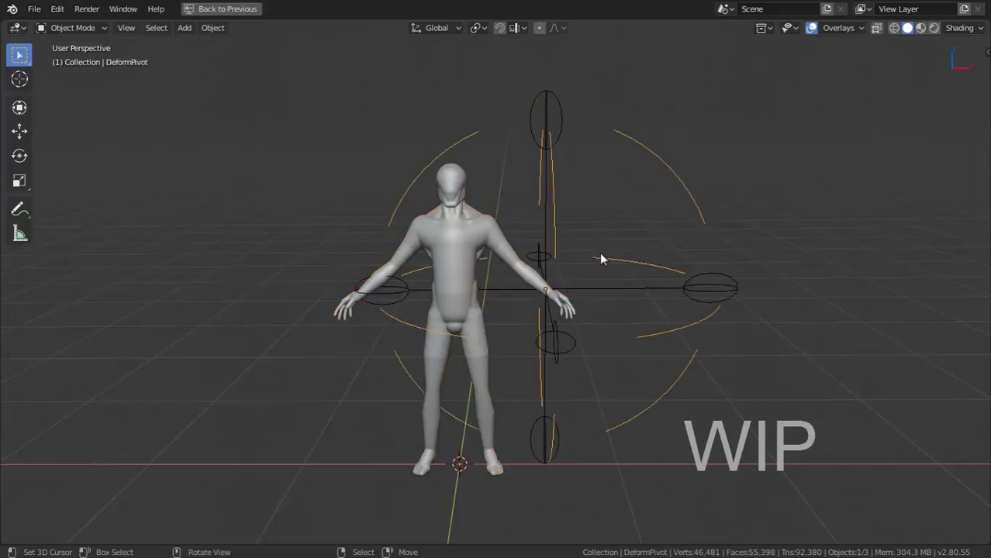
{"action": "key", "text": "s"}
{"action": "left_click", "coordinate": [591, 290]}
Step: Move the DeformPivot to the elbow and rotate it into place
{"action": "scroll", "coordinate": [663, 210], "scroll_direction": "up", "scroll_amount": 3}
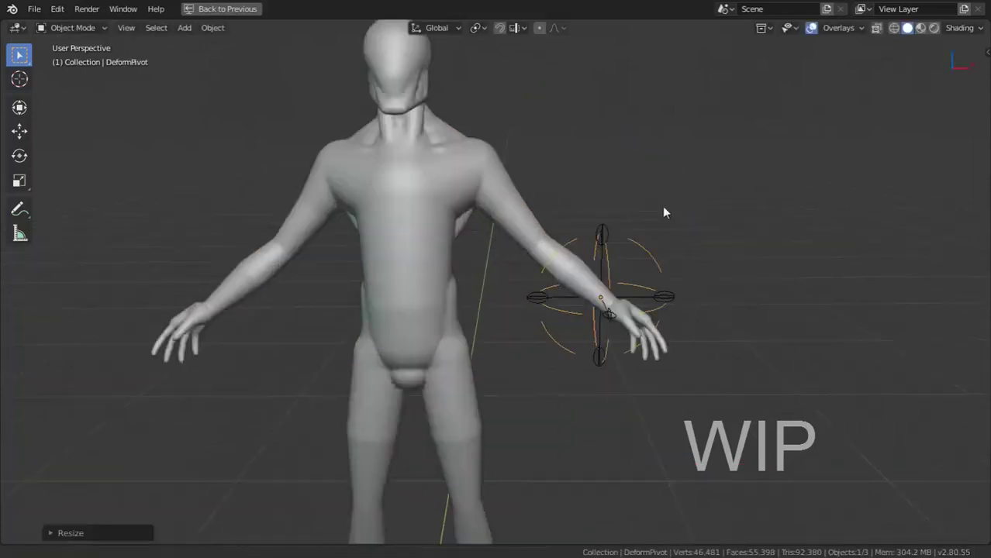
{"action": "mouse_move", "coordinate": [664, 210]}
{"action": "middle_mouse_down"}
{"action": "mouse_move", "coordinate": [582, 233]}
{"action": "mouse_move", "coordinate": [484, 360]}
{"action": "middle_mouse_up"}
{"action": "key", "text": "g"}
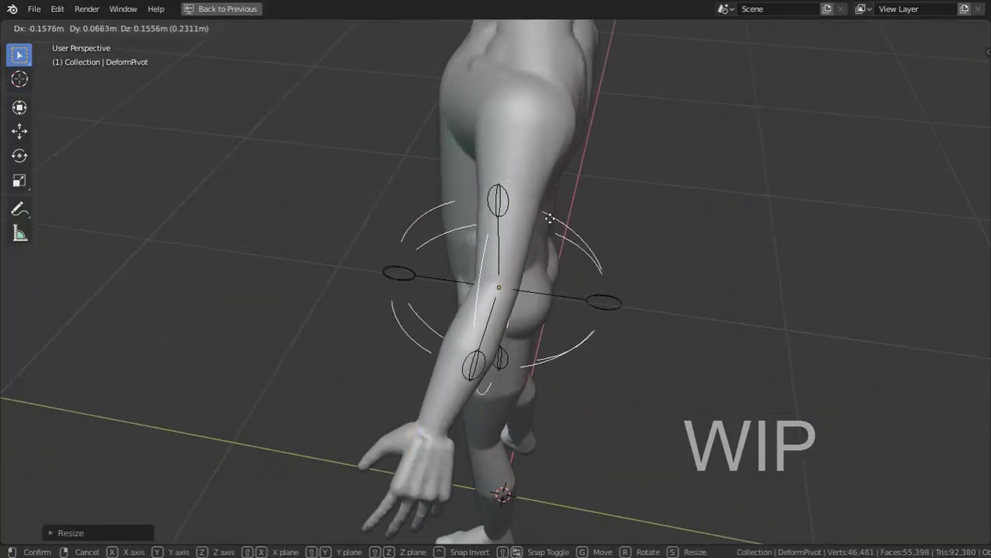
{"action": "left_click", "coordinate": [635, 273]}
{"action": "middle_click_drag", "start_coordinate": [634, 273], "coordinate": [522, 212]}
{"action": "key", "text": "g"}
{"action": "right_click", "coordinate": [508, 242]}
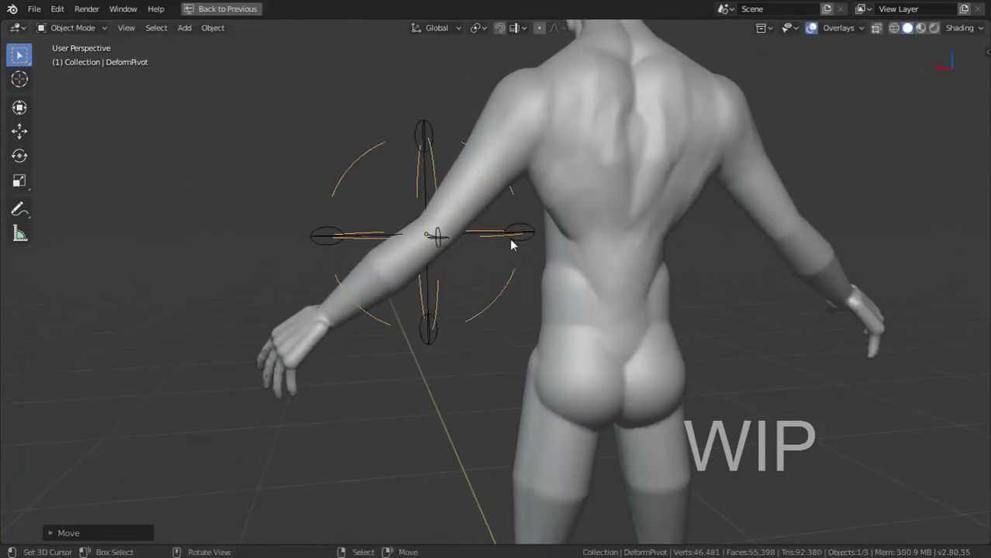
{"action": "key", "text": "r"}
{"action": "left_click", "coordinate": [519, 155]}
{"action": "mouse_move", "coordinate": [519, 155]}
{"action": "middle_mouse_down"}
{"action": "mouse_move", "coordinate": [566, 269]}
{"action": "mouse_move", "coordinate": [672, 291]}
{"action": "mouse_move", "coordinate": [655, 281]}
{"action": "middle_mouse_up"}
Step: Rotate, move and scale the DeformManipulator to swing the forearm forward
{"action": "left_click", "coordinate": [623, 228]}
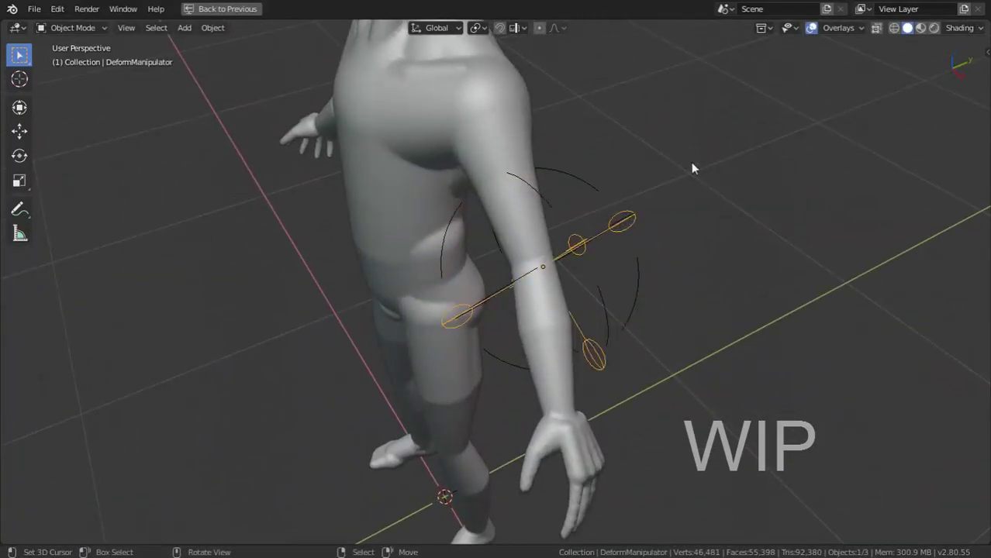
{"action": "key", "text": "r"}
{"action": "left_click", "coordinate": [630, 368]}
{"action": "key", "text": "g"}
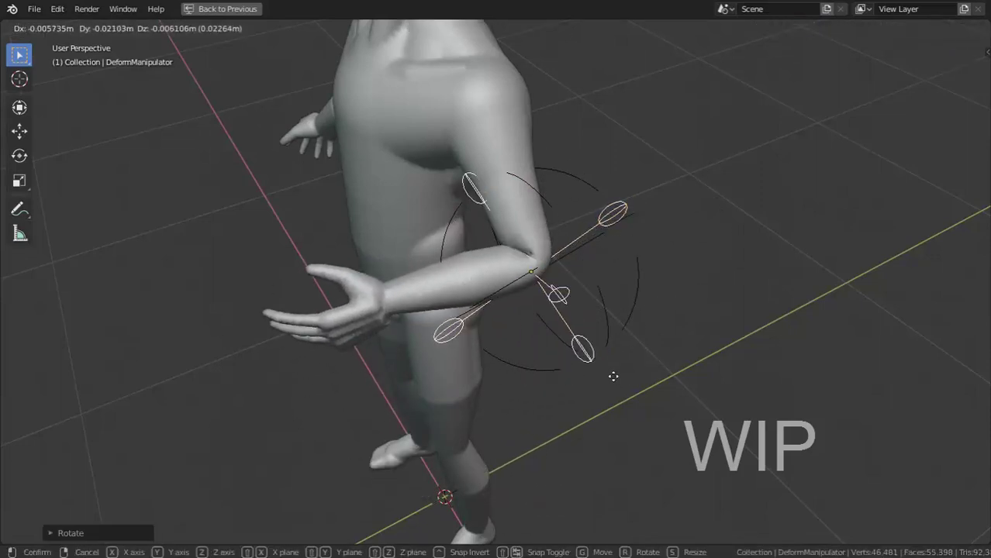
{"action": "left_click", "coordinate": [619, 383]}
{"action": "mouse_move", "coordinate": [619, 384]}
{"action": "middle_mouse_down"}
{"action": "mouse_move", "coordinate": [664, 247]}
{"action": "mouse_move", "coordinate": [701, 242]}
{"action": "mouse_move", "coordinate": [812, 265]}
{"action": "mouse_move", "coordinate": [791, 277]}
{"action": "mouse_move", "coordinate": [613, 277]}
{"action": "mouse_move", "coordinate": [589, 310]}
{"action": "middle_mouse_up"}
{"action": "key", "text": "s"}
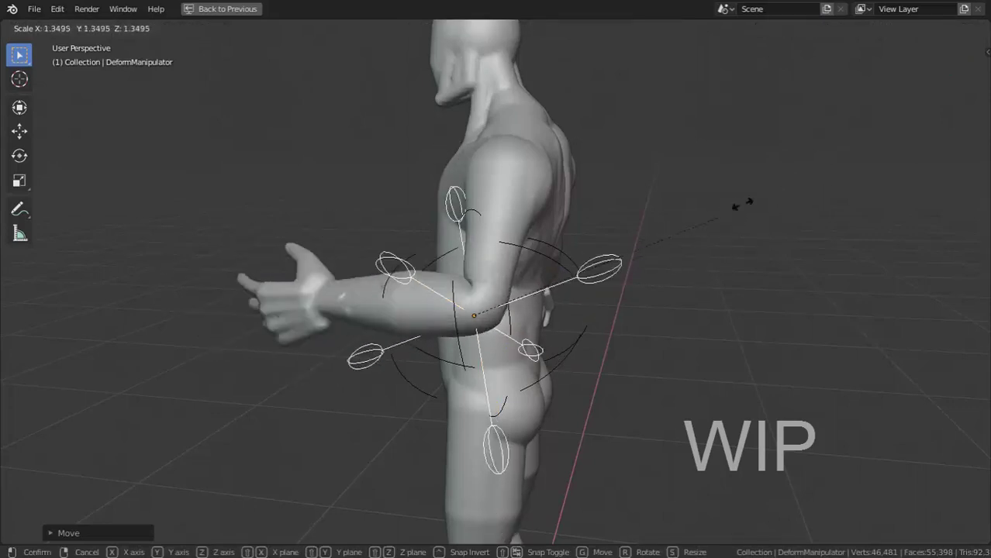
{"action": "left_click", "coordinate": [664, 251]}
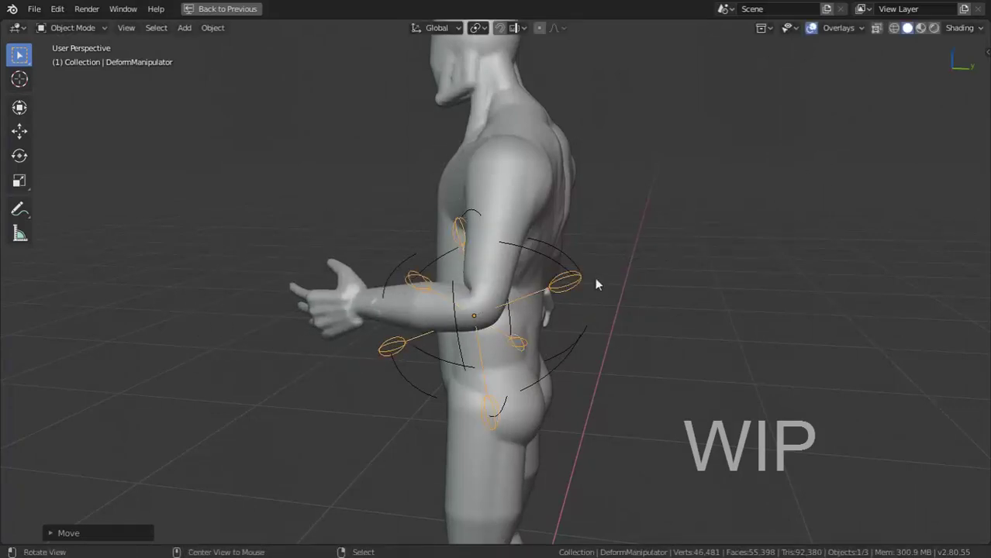
Step: Rotate the manipulator again to bring the hand toward the body, then select the body mesh
{"action": "mouse_move", "coordinate": [595, 276]}
{"action": "middle_mouse_down"}
{"action": "mouse_move", "coordinate": [634, 294]}
{"action": "mouse_move", "coordinate": [664, 242]}
{"action": "mouse_move", "coordinate": [563, 295]}
{"action": "mouse_move", "coordinate": [489, 387]}
{"action": "middle_mouse_up"}
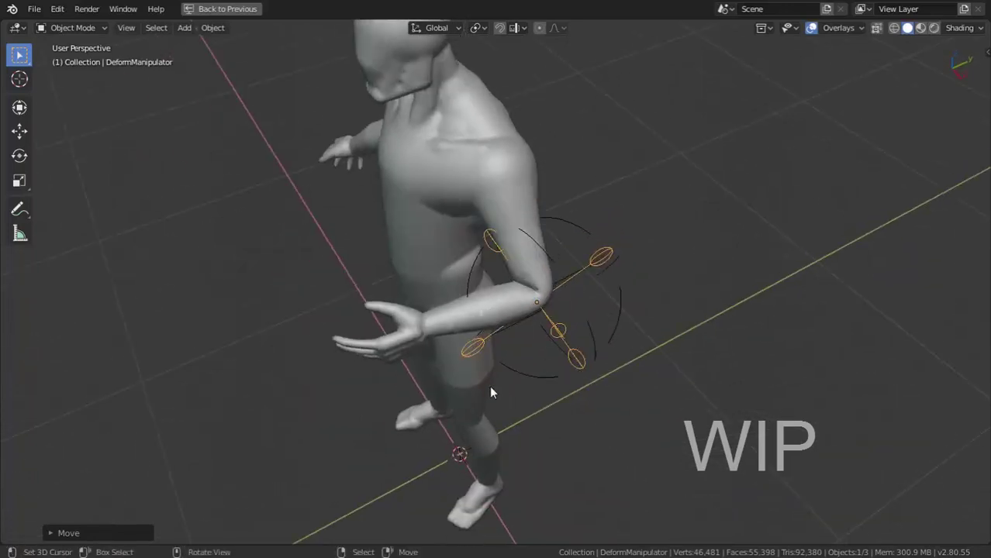
{"action": "key", "text": "r"}
{"action": "left_click", "coordinate": [574, 394]}
{"action": "key", "text": "g"}
{"action": "key", "text": "Escape"}
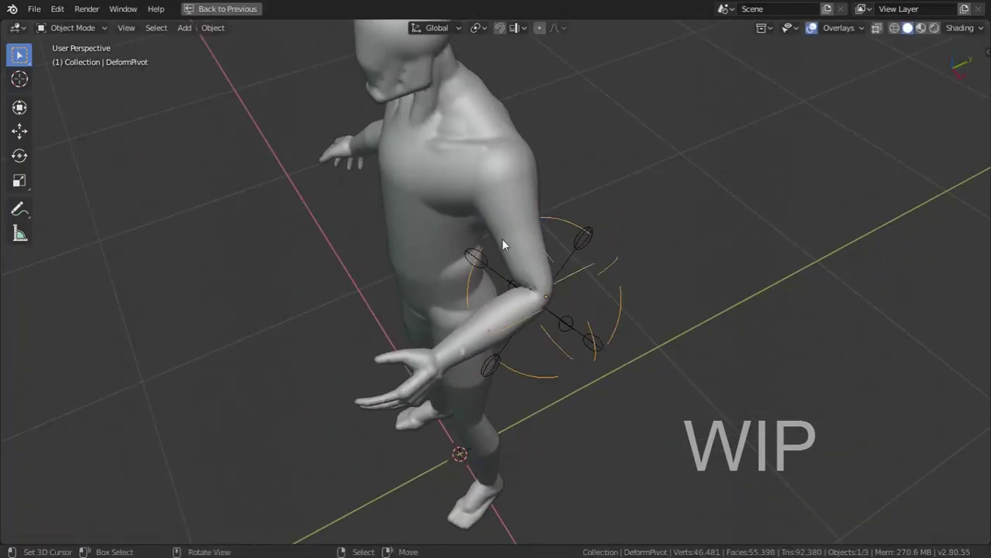
{"action": "left_click", "coordinate": [516, 187]}
{"action": "key", "text": "alt+w"}
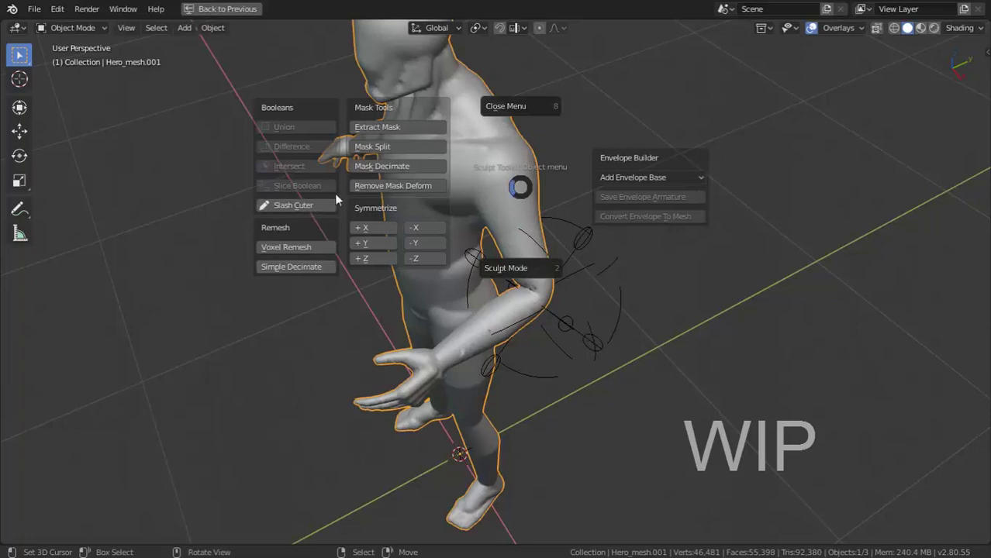
Step: Remove the mask deform rig keeping the bend, then clear the arm mask in Sculpt Mode
{"action": "left_click", "coordinate": [376, 187]}
{"action": "middle_click_drag", "start_coordinate": [615, 235], "coordinate": [509, 295]}
{"action": "key", "text": "ctrl+Tab"}
{"action": "left_click", "coordinate": [563, 273]}
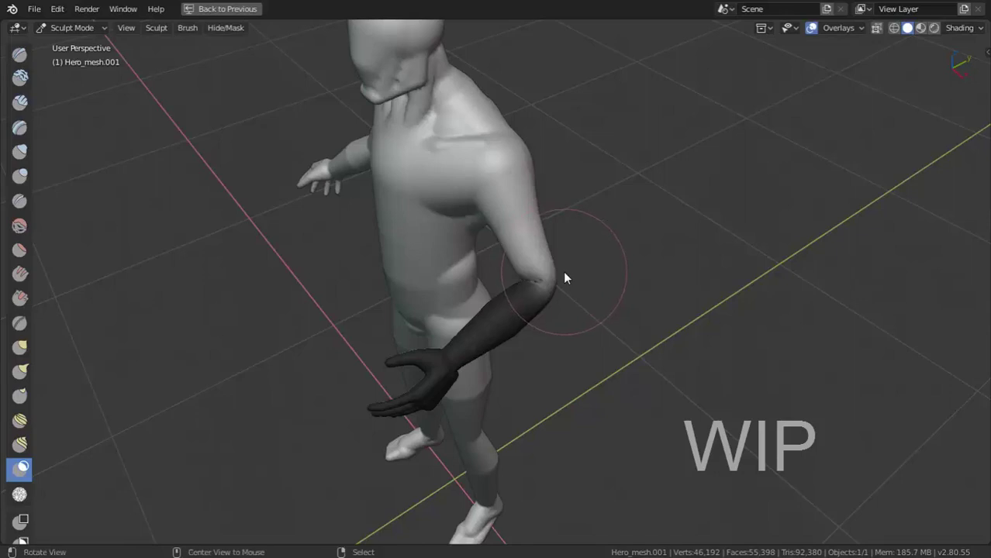
{"action": "key", "text": "alt+m"}
{"action": "key", "text": "c"}
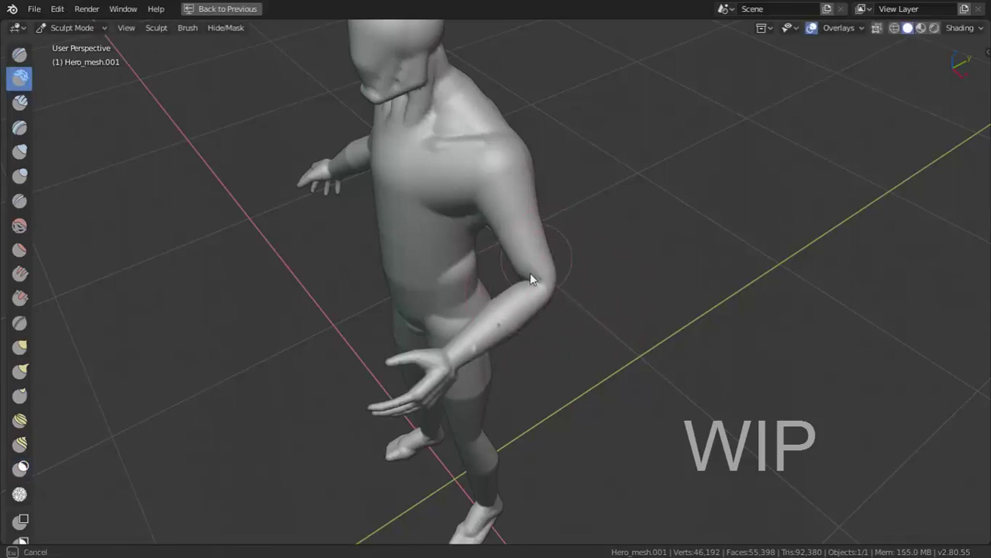
{"action": "scroll", "coordinate": [564, 277], "scroll_direction": "up", "scroll_amount": 2}
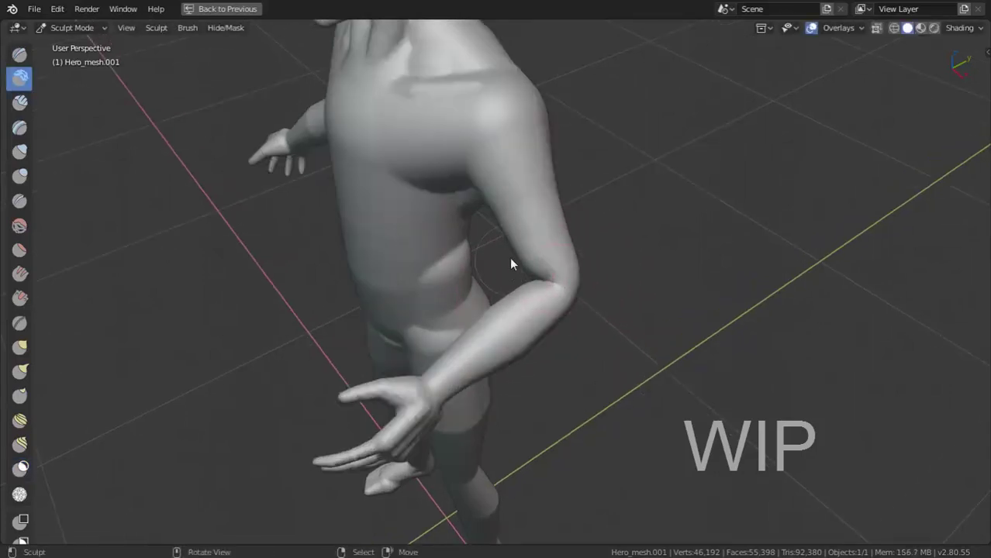
{"action": "key", "text": "t"}
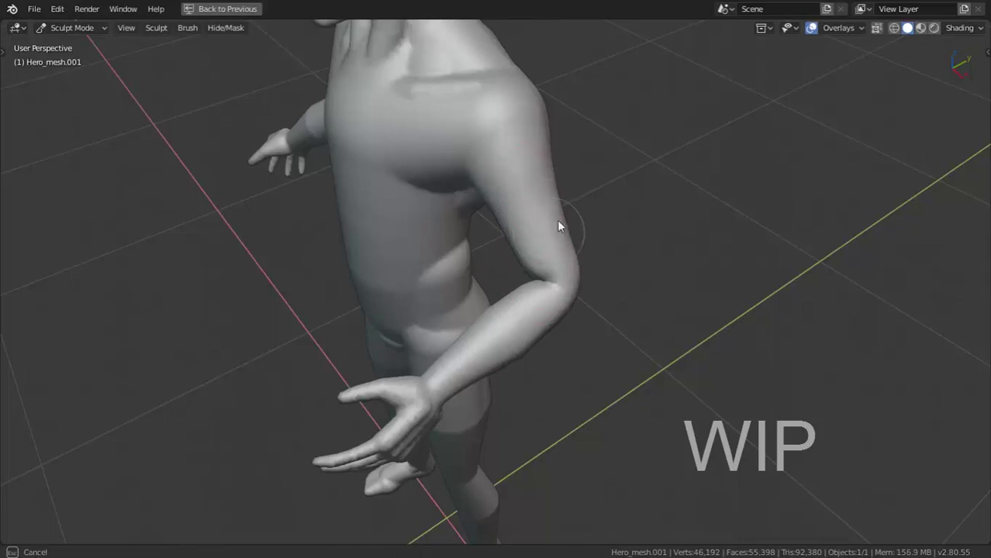
Step: Convert the fish envelope into the mesh Fish_mesh.001
{"action": "middle_click_drag", "start_coordinate": [557, 221], "coordinate": [567, 266]}
{"action": "scroll", "coordinate": [570, 287], "scroll_direction": "down", "scroll_amount": 3}
{"action": "mouse_move", "coordinate": [573, 305]}
{"action": "middle_mouse_down"}
{"action": "mouse_move", "coordinate": [647, 292]}
{"action": "mouse_move", "coordinate": [543, 271]}
{"action": "middle_mouse_up"}
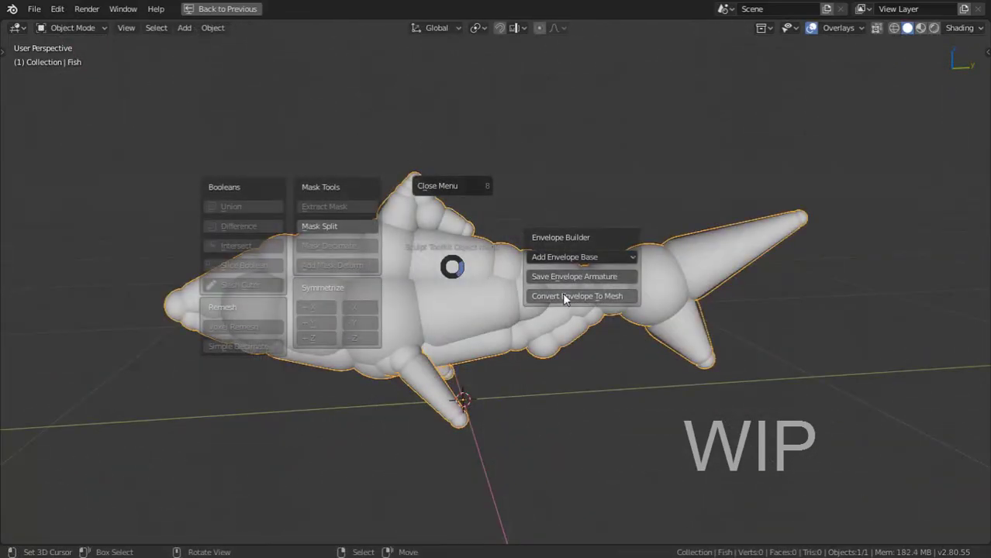
{"action": "left_click", "coordinate": [563, 294]}
{"action": "left_click", "coordinate": [577, 378]}
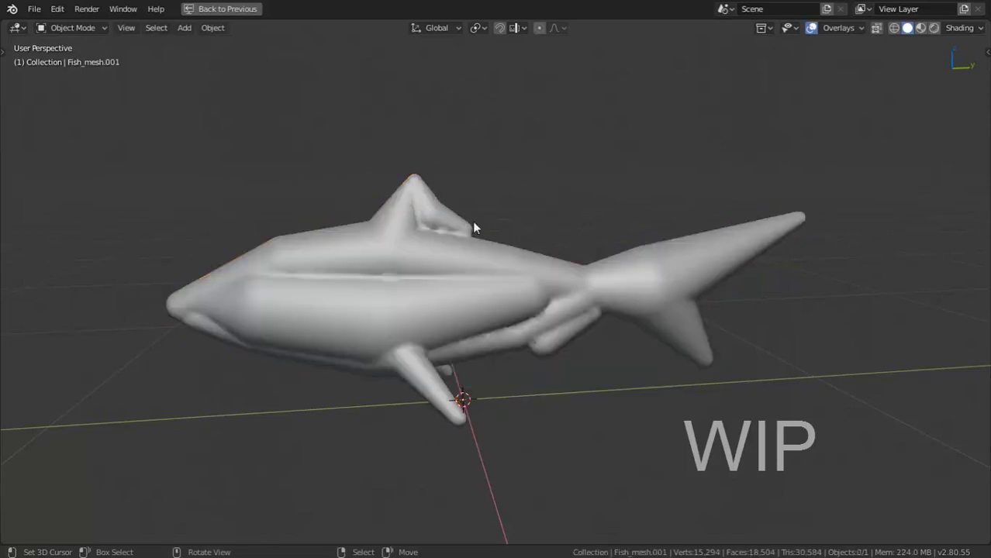
{"action": "mouse_move", "coordinate": [380, 292]}
{"action": "middle_mouse_down"}
{"action": "mouse_move", "coordinate": [630, 276]}
{"action": "mouse_move", "coordinate": [626, 286]}
{"action": "middle_mouse_up"}
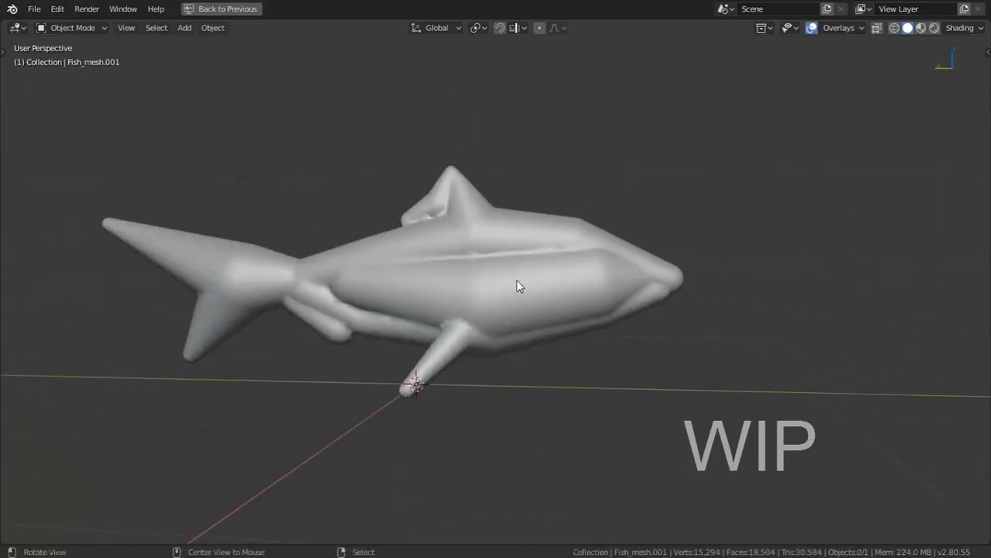
Step: Raise the Clay brush radius to 107 px and strength to 0.750, reviewing its option panels
{"action": "key", "text": "w"}
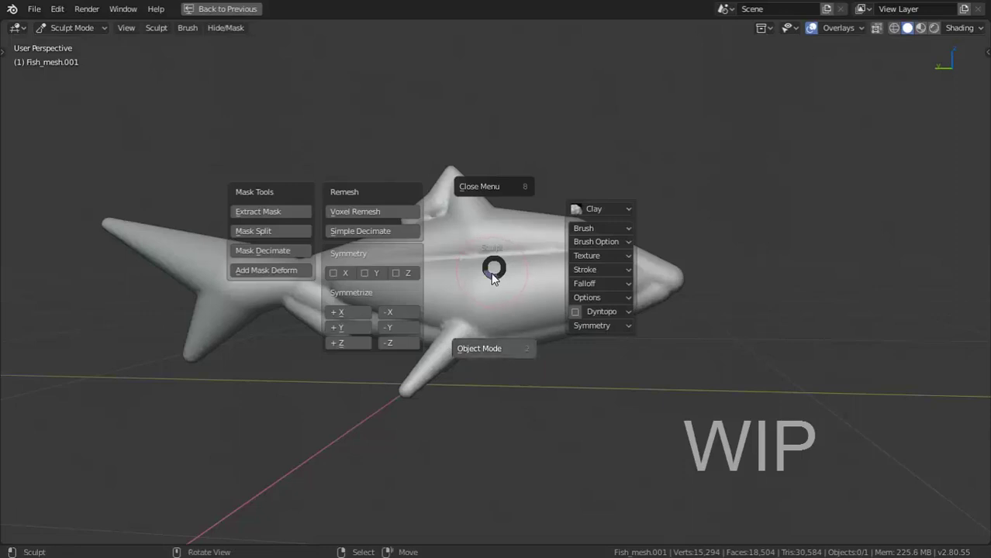
{"action": "left_click", "coordinate": [601, 228]}
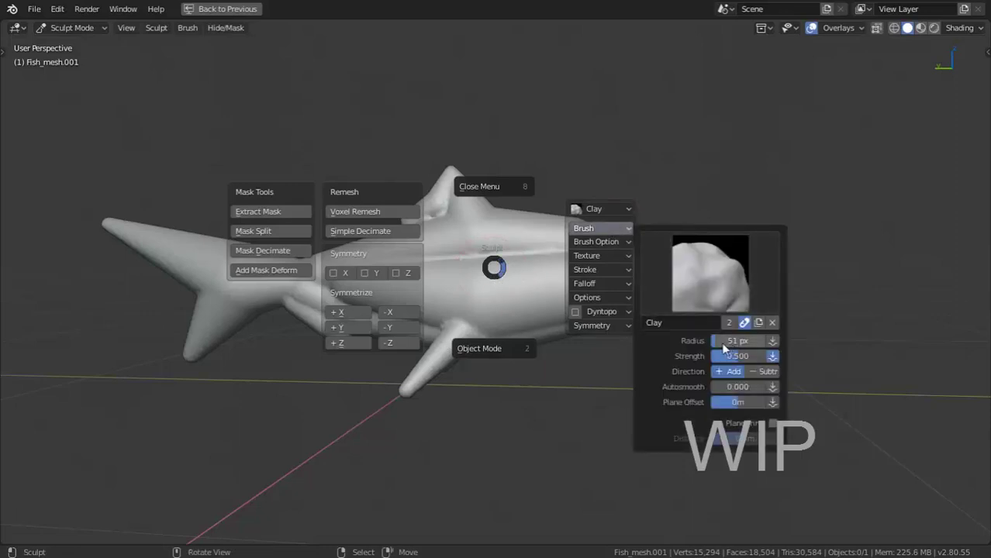
{"action": "mouse_move", "coordinate": [756, 341]}
{"action": "left_mouse_down"}
{"action": "mouse_move", "coordinate": [772, 340]}
{"action": "mouse_move", "coordinate": [748, 356]}
{"action": "left_mouse_up"}
{"action": "left_click", "coordinate": [611, 241]}
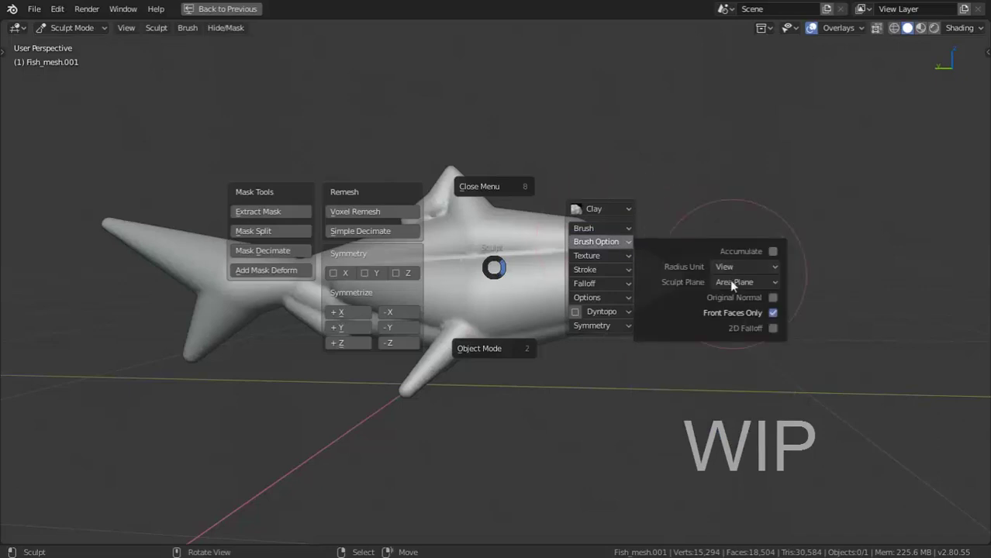
{"action": "left_click", "coordinate": [598, 255]}
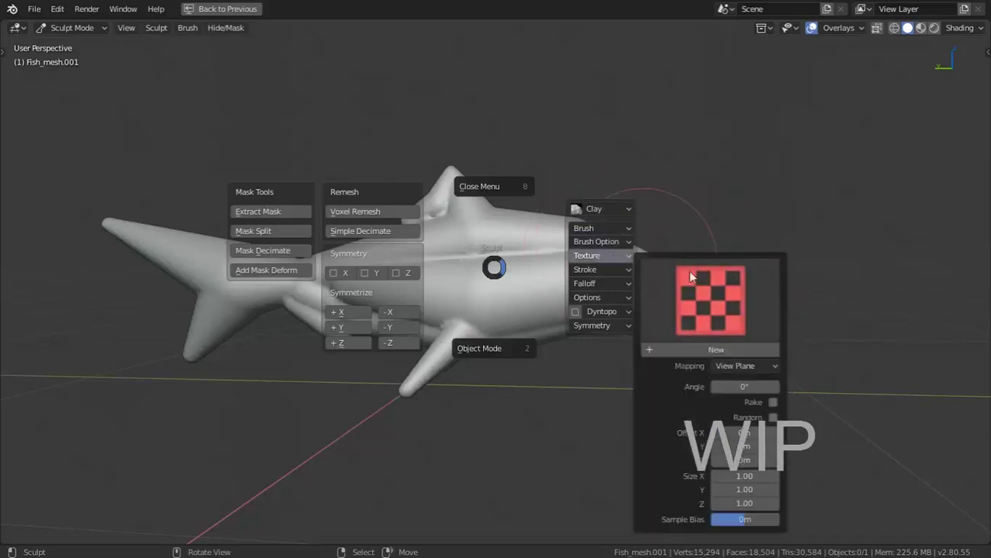
{"action": "left_click", "coordinate": [589, 269]}
{"action": "left_click", "coordinate": [597, 285]}
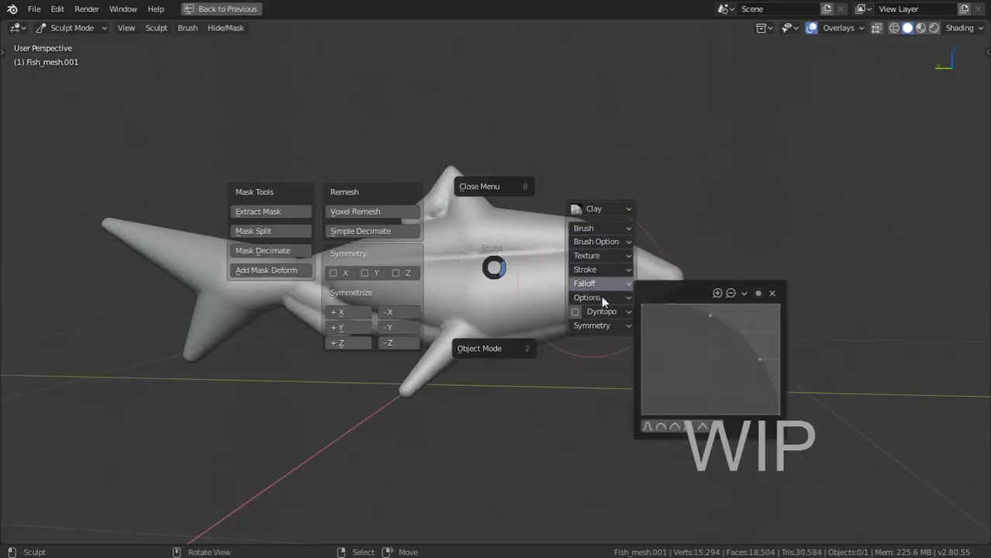
Step: Enable Dyntopo and sculpt clay strokes onto the fish's flank
{"action": "left_click", "coordinate": [611, 317]}
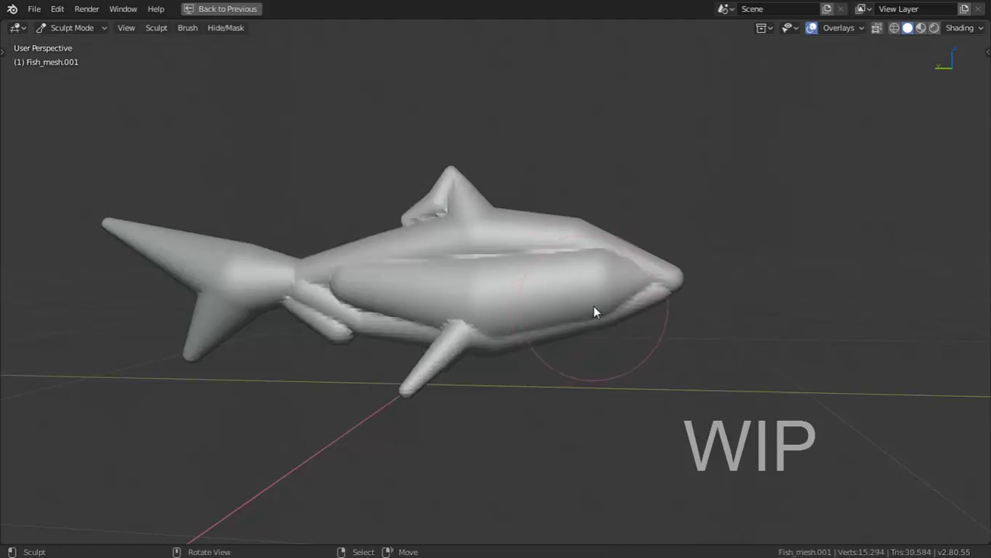
{"action": "middle_click_drag", "start_coordinate": [514, 289], "coordinate": [507, 324]}
{"action": "scroll", "coordinate": [506, 323], "scroll_direction": "up", "scroll_amount": 2}
{"action": "mouse_move", "coordinate": [497, 280]}
{"action": "left_mouse_down"}
{"action": "mouse_move", "coordinate": [517, 284]}
{"action": "mouse_move", "coordinate": [484, 302]}
{"action": "left_mouse_up"}
{"action": "key", "text": "w"}
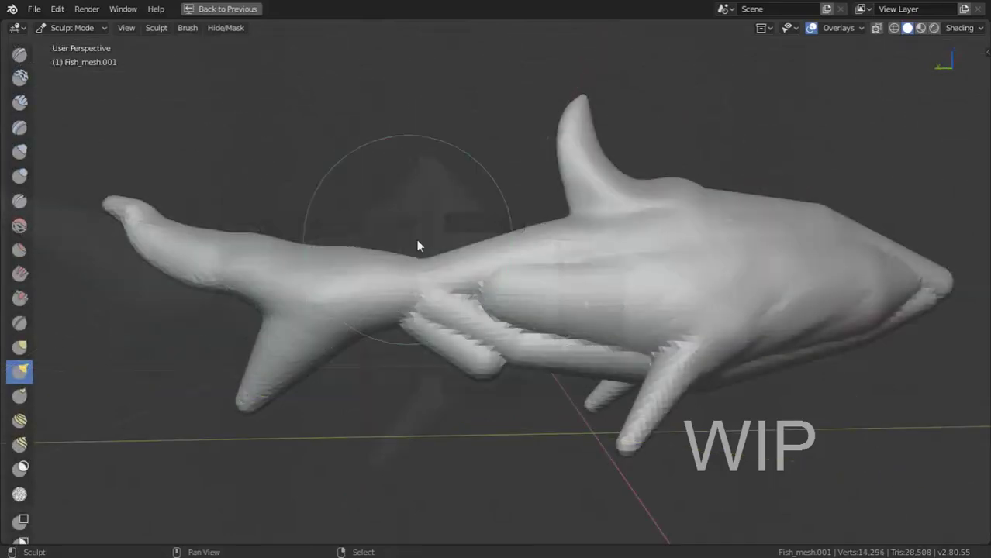
Step: Set brush strength to 0.775 and sculpt and smooth strokes over the fish's head
{"action": "middle_click_drag", "start_coordinate": [416, 244], "coordinate": [327, 232]}
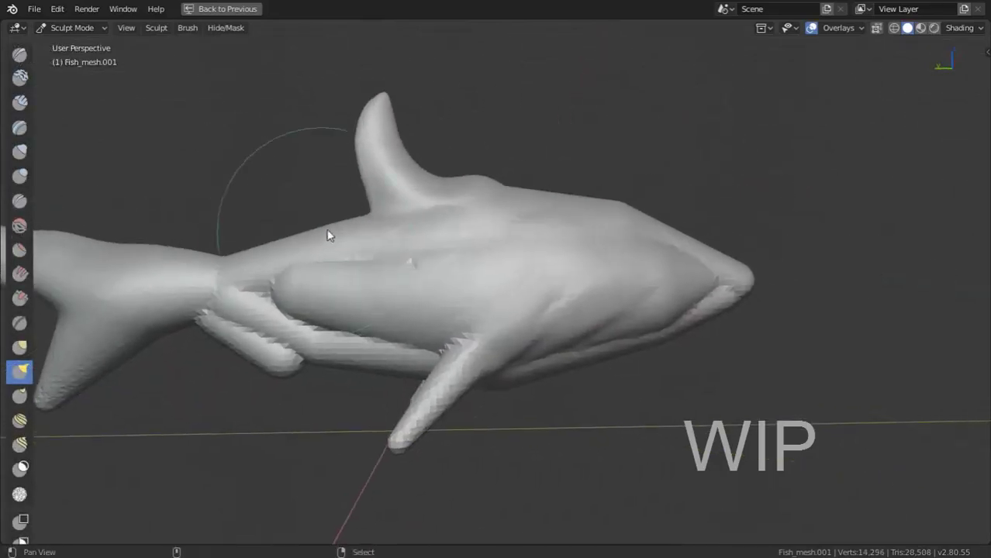
{"action": "key", "text": "shift+f"}
{"action": "left_click", "coordinate": [474, 200]}
{"action": "mouse_move", "coordinate": [646, 220]}
{"action": "left_mouse_down"}
{"action": "mouse_move", "coordinate": [656, 237]}
{"action": "mouse_move", "coordinate": [708, 228]}
{"action": "mouse_move", "coordinate": [611, 219]}
{"action": "mouse_move", "coordinate": [657, 215]}
{"action": "mouse_move", "coordinate": [626, 294]}
{"action": "mouse_move", "coordinate": [723, 325]}
{"action": "mouse_move", "coordinate": [730, 262]}
{"action": "left_mouse_up"}
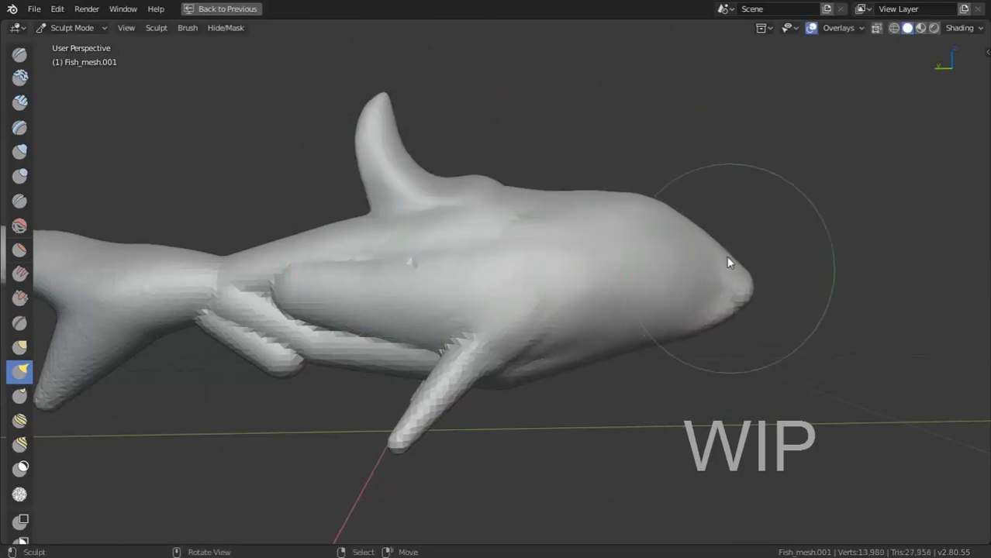
{"action": "middle_click_drag", "start_coordinate": [752, 285], "coordinate": [595, 259], "text": "shift"}
Step: Turn on number-key brush mapping from the toolkit's brush list
{"action": "key", "text": "w"}
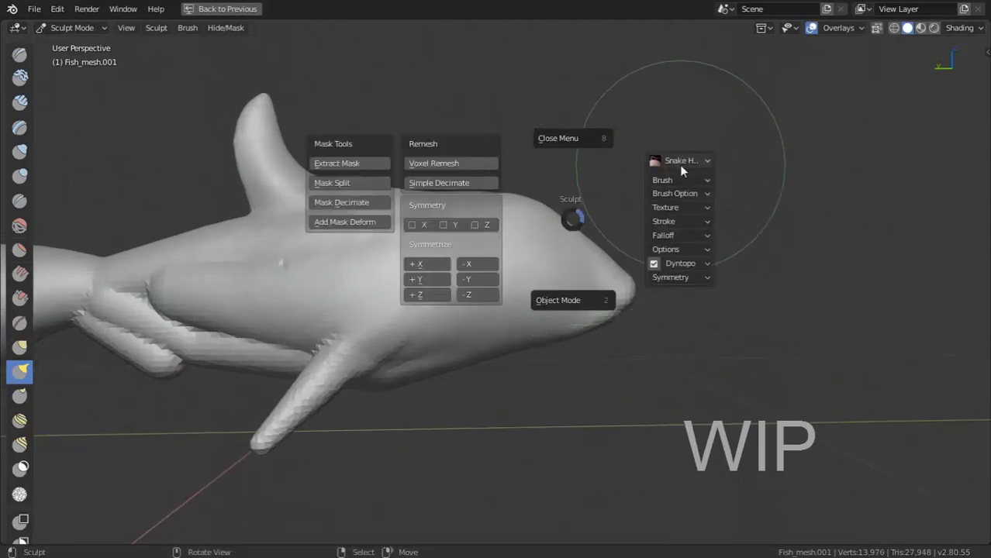
{"action": "left_click", "coordinate": [679, 162]}
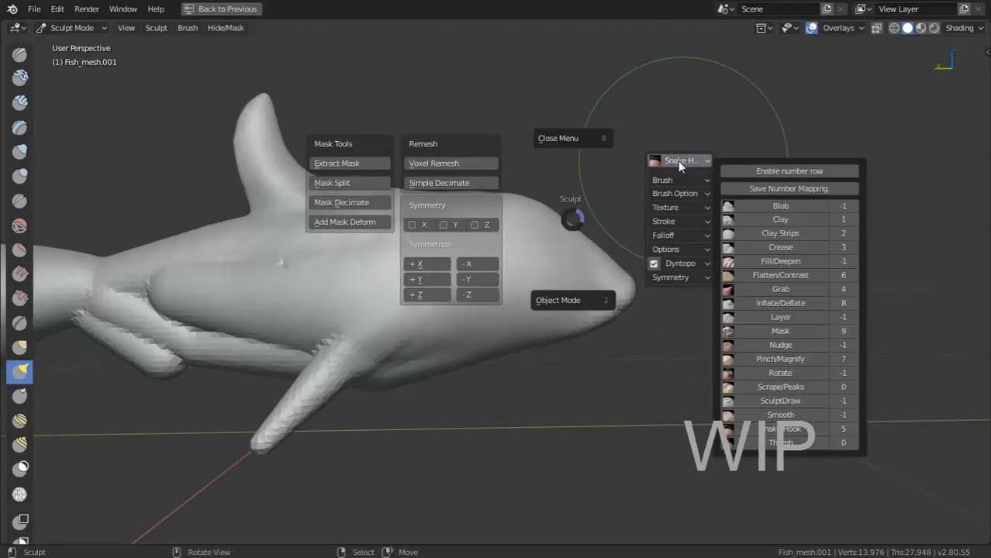
{"action": "left_click", "coordinate": [805, 171]}
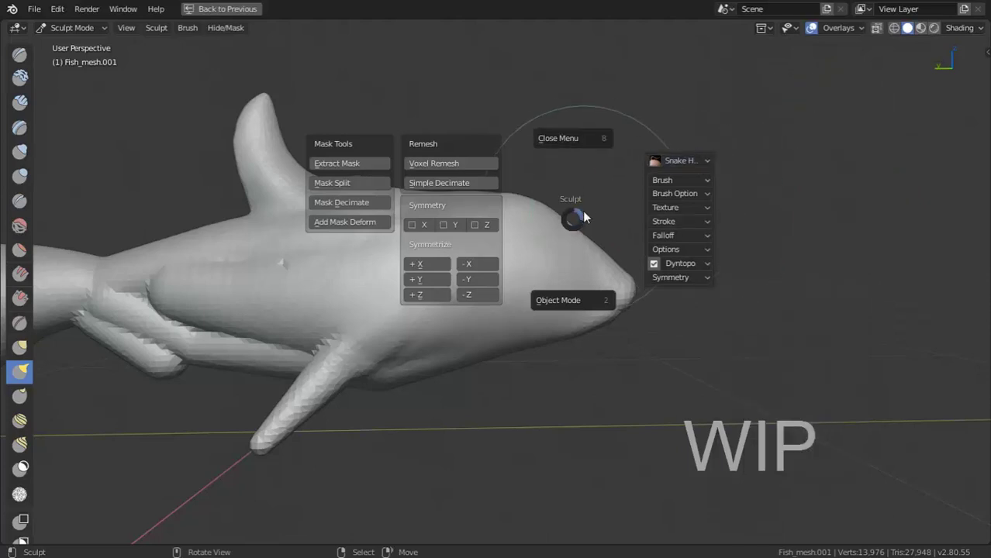
{"action": "left_click", "coordinate": [564, 132]}
Step: Switch to Clay Strips and then Grab by shortcut keys, and check the numbered brush list
{"action": "key", "text": "3"}
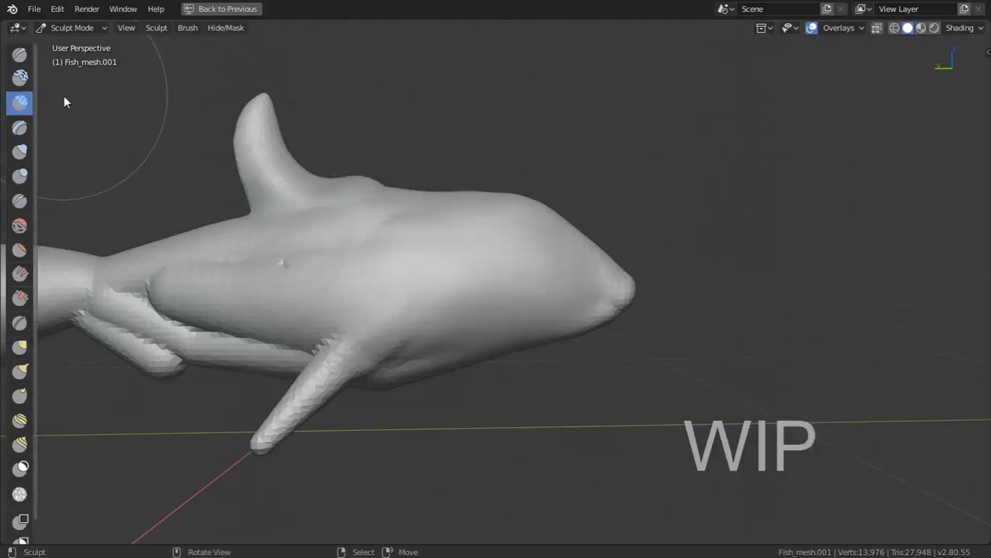
{"action": "key", "text": "g"}
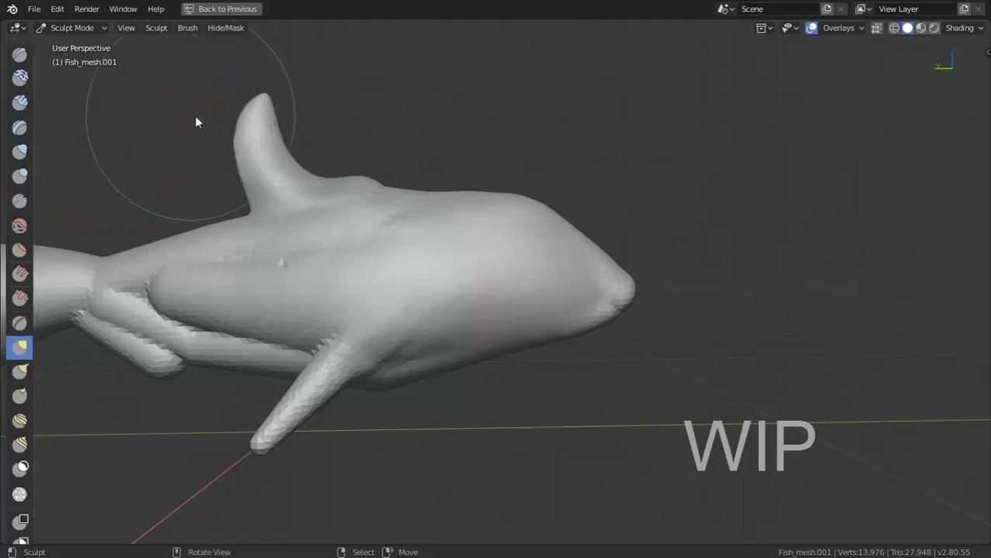
{"action": "key", "text": "w"}
{"action": "left_click", "coordinate": [430, 97]}
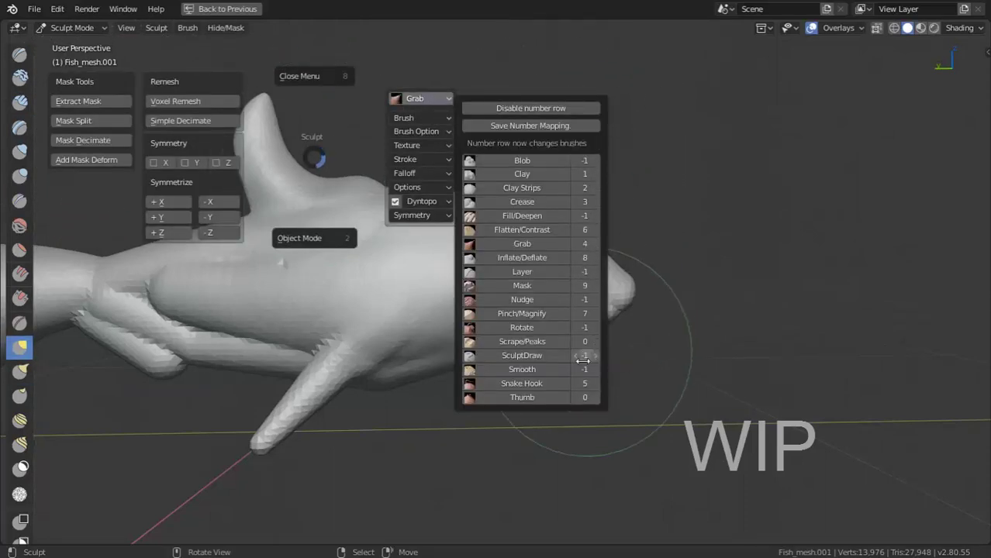
{"action": "key", "text": "Escape"}
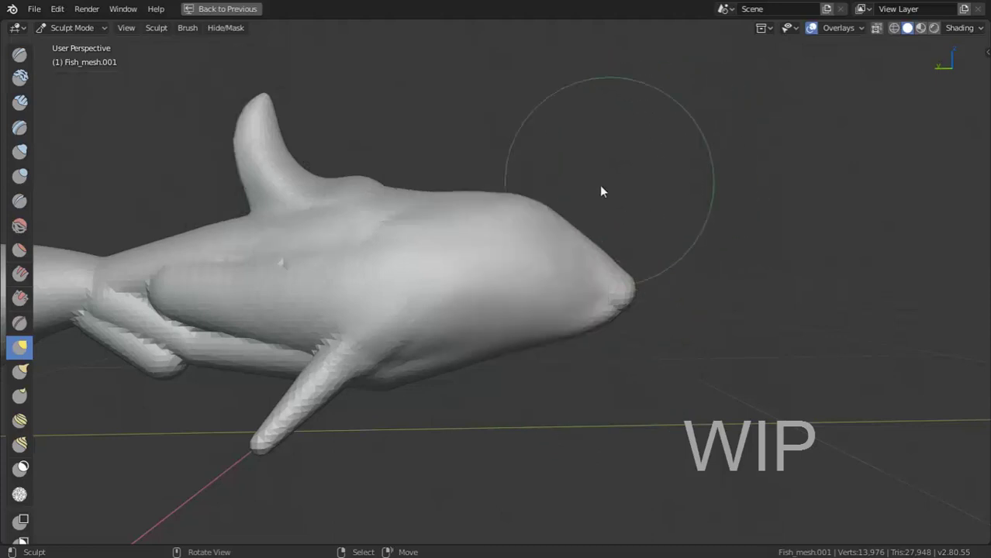
{"action": "middle_click_drag", "start_coordinate": [601, 187], "coordinate": [518, 248]}
Step: Smooth the surface of the fish's head with the Smooth brush
{"action": "key", "text": "f"}
{"action": "key", "text": "s"}
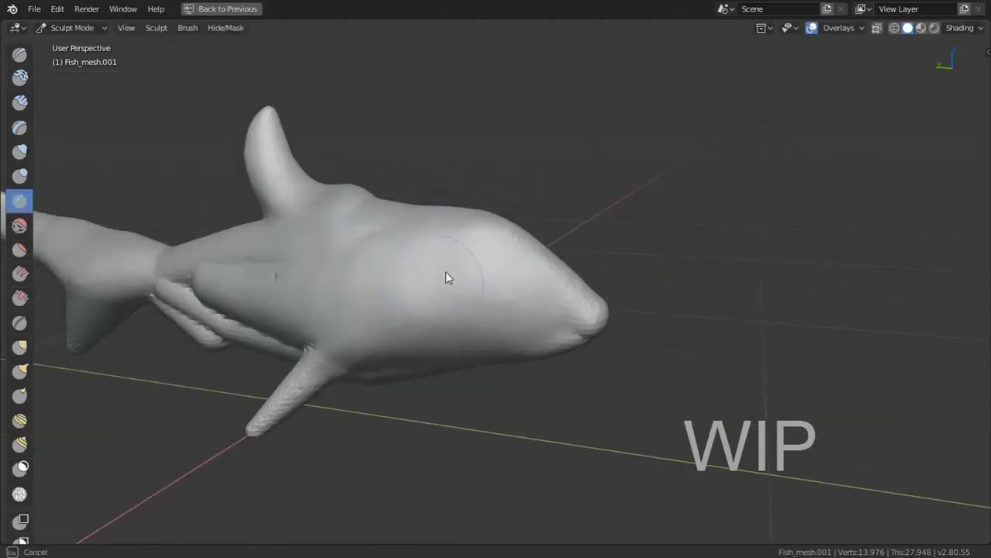
{"action": "left_click_drag", "start_coordinate": [414, 297], "coordinate": [452, 295]}
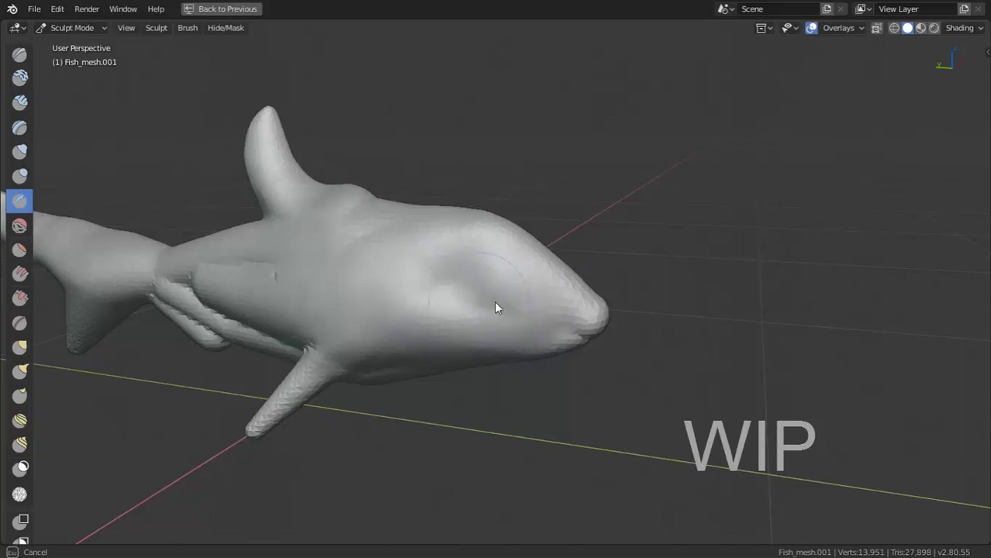
{"action": "middle_click_drag", "start_coordinate": [452, 295], "coordinate": [516, 290]}
Step: Carve Clay Strips grooves into the fish's head around the face
{"action": "key", "text": "c"}
{"action": "left_click_drag", "start_coordinate": [516, 257], "coordinate": [478, 262]}
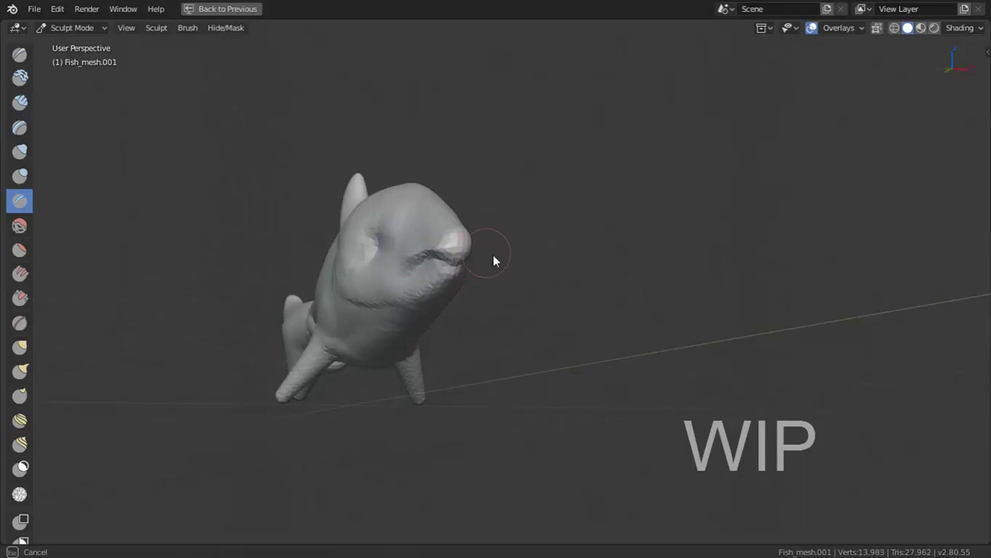
{"action": "middle_click_drag", "start_coordinate": [492, 253], "coordinate": [358, 264]}
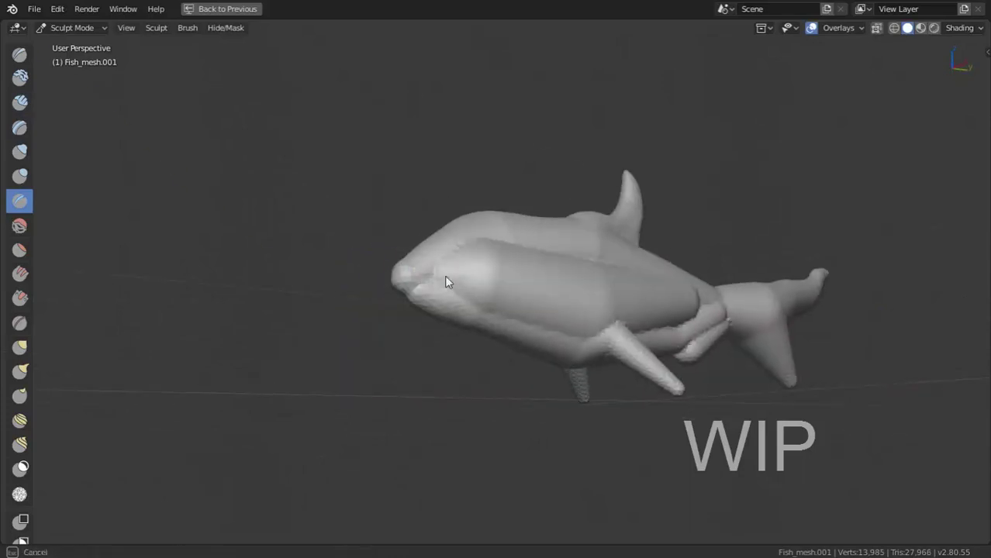
{"action": "mouse_move", "coordinate": [442, 281]}
{"action": "middle_mouse_down"}
{"action": "mouse_move", "coordinate": [639, 309]}
{"action": "mouse_move", "coordinate": [524, 345]}
{"action": "mouse_move", "coordinate": [551, 306]}
{"action": "mouse_move", "coordinate": [554, 399]}
{"action": "mouse_move", "coordinate": [635, 358]}
{"action": "mouse_move", "coordinate": [602, 332]}
{"action": "mouse_move", "coordinate": [443, 283]}
{"action": "mouse_move", "coordinate": [654, 284]}
{"action": "mouse_move", "coordinate": [633, 334]}
{"action": "mouse_move", "coordinate": [535, 309]}
{"action": "mouse_move", "coordinate": [586, 296]}
{"action": "mouse_move", "coordinate": [506, 285]}
{"action": "middle_mouse_up"}
Step: Symmetrize the fish in the -X direction from the Sculpt Toolkit pie menu
{"action": "key", "text": "w"}
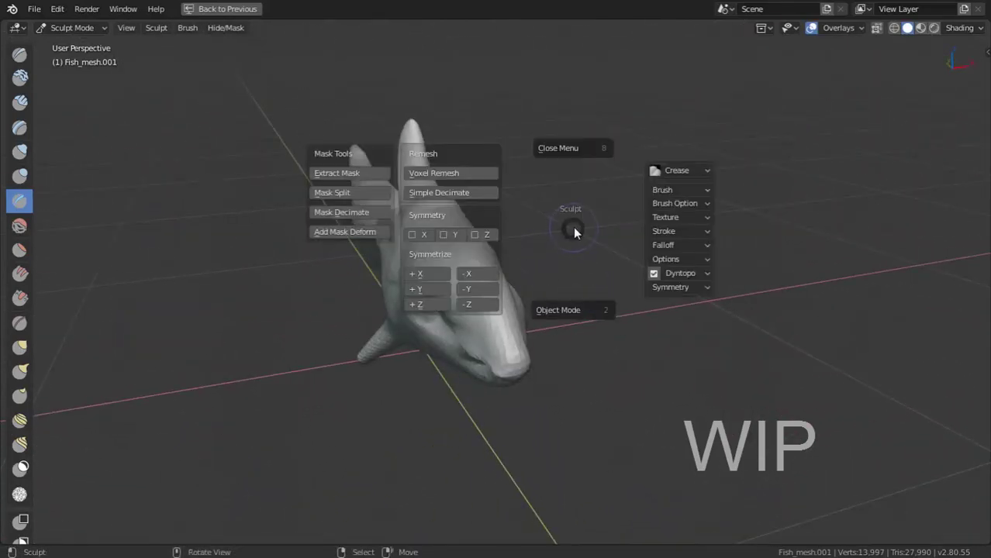
{"action": "left_click", "coordinate": [469, 277]}
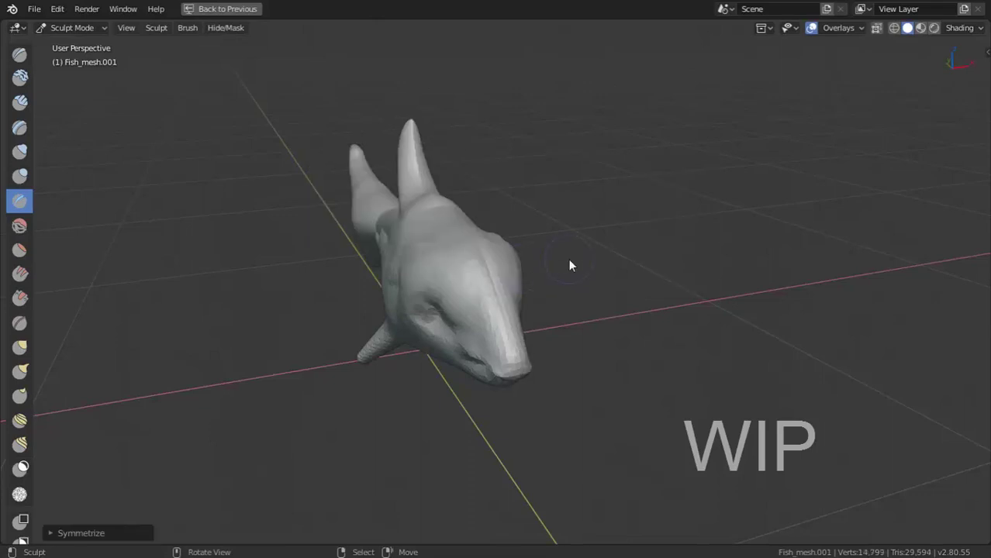
{"action": "mouse_move", "coordinate": [609, 316]}
{"action": "middle_mouse_down"}
{"action": "mouse_move", "coordinate": [469, 300]}
{"action": "mouse_move", "coordinate": [675, 283]}
{"action": "mouse_move", "coordinate": [574, 304]}
{"action": "mouse_move", "coordinate": [473, 384]}
{"action": "middle_mouse_up"}
{"action": "key", "text": "w"}
{"action": "left_click", "coordinate": [475, 308]}
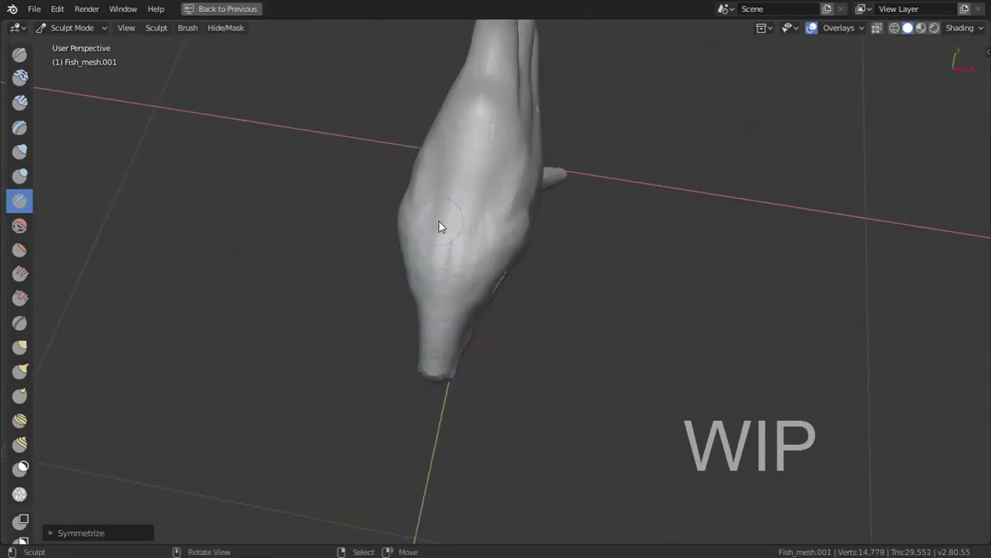
Step: Add rough Clay Strips detail along the fish's body
{"action": "key", "text": "c"}
{"action": "left_click_drag", "start_coordinate": [456, 163], "coordinate": [501, 196]}
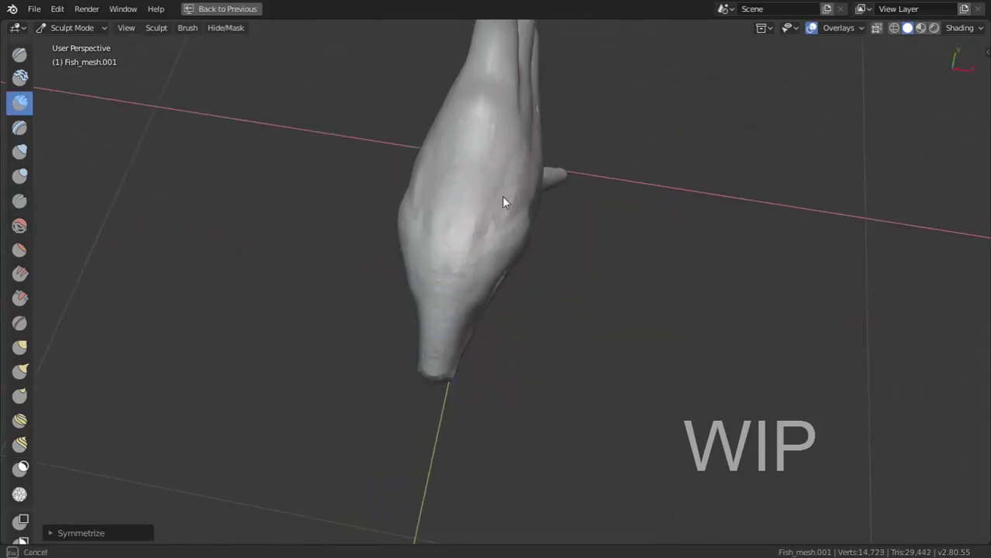
{"action": "middle_click_drag", "start_coordinate": [502, 196], "coordinate": [473, 195]}
{"action": "mouse_move", "coordinate": [641, 259]}
{"action": "middle_mouse_down"}
{"action": "mouse_move", "coordinate": [556, 212]}
{"action": "mouse_move", "coordinate": [461, 286]}
{"action": "middle_mouse_up"}
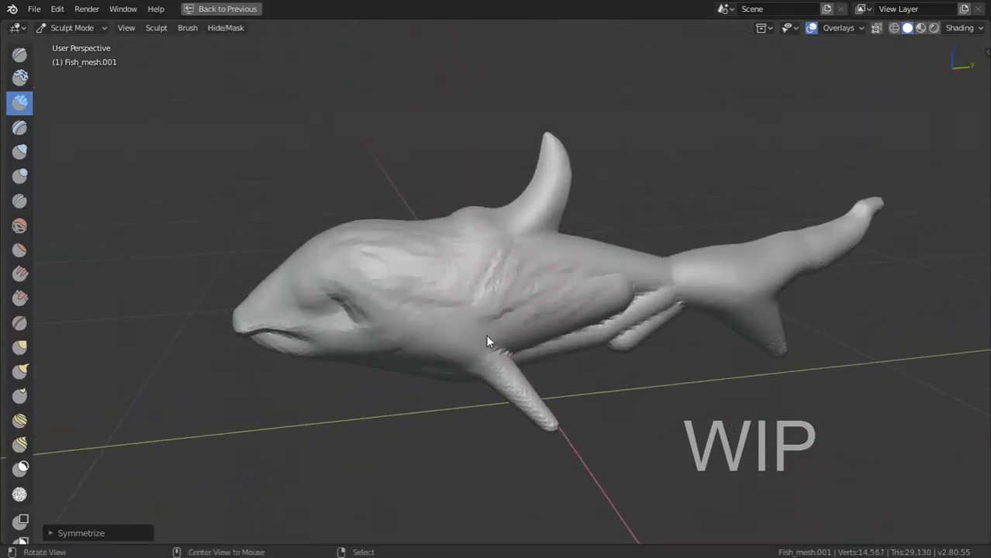
{"action": "mouse_move", "coordinate": [486, 336]}
{"action": "middle_mouse_down"}
{"action": "mouse_move", "coordinate": [435, 277]}
{"action": "mouse_move", "coordinate": [460, 232]}
{"action": "mouse_move", "coordinate": [628, 240]}
{"action": "mouse_move", "coordinate": [591, 277]}
{"action": "middle_mouse_up"}
Step: Roughen the tail-to-body junction and sculpt ridged detail into the mid-body
{"action": "mouse_move", "coordinate": [591, 276]}
{"action": "left_mouse_down"}
{"action": "mouse_move", "coordinate": [661, 239]}
{"action": "mouse_move", "coordinate": [610, 308]}
{"action": "mouse_move", "coordinate": [686, 250]}
{"action": "mouse_move", "coordinate": [594, 259]}
{"action": "mouse_move", "coordinate": [588, 267]}
{"action": "mouse_move", "coordinate": [620, 306]}
{"action": "mouse_move", "coordinate": [418, 288]}
{"action": "mouse_move", "coordinate": [440, 332]}
{"action": "mouse_move", "coordinate": [380, 309]}
{"action": "mouse_move", "coordinate": [384, 341]}
{"action": "mouse_move", "coordinate": [465, 270]}
{"action": "mouse_move", "coordinate": [444, 331]}
{"action": "mouse_move", "coordinate": [400, 299]}
{"action": "left_mouse_up"}
{"action": "middle_click_drag", "start_coordinate": [401, 299], "coordinate": [529, 270]}
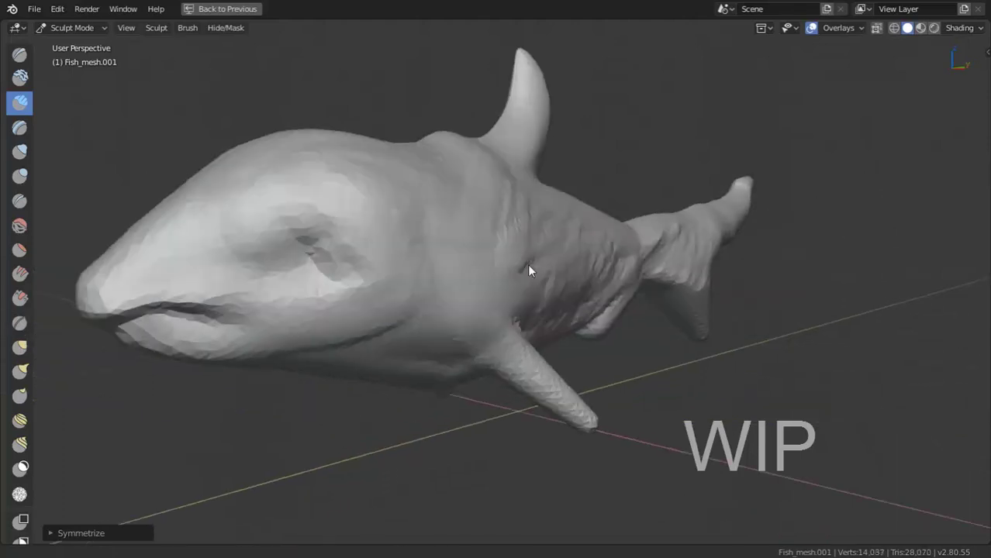
{"action": "scroll", "coordinate": [527, 263], "scroll_direction": "down", "scroll_amount": 3}
{"action": "middle_click_drag", "start_coordinate": [429, 300], "coordinate": [469, 202]}
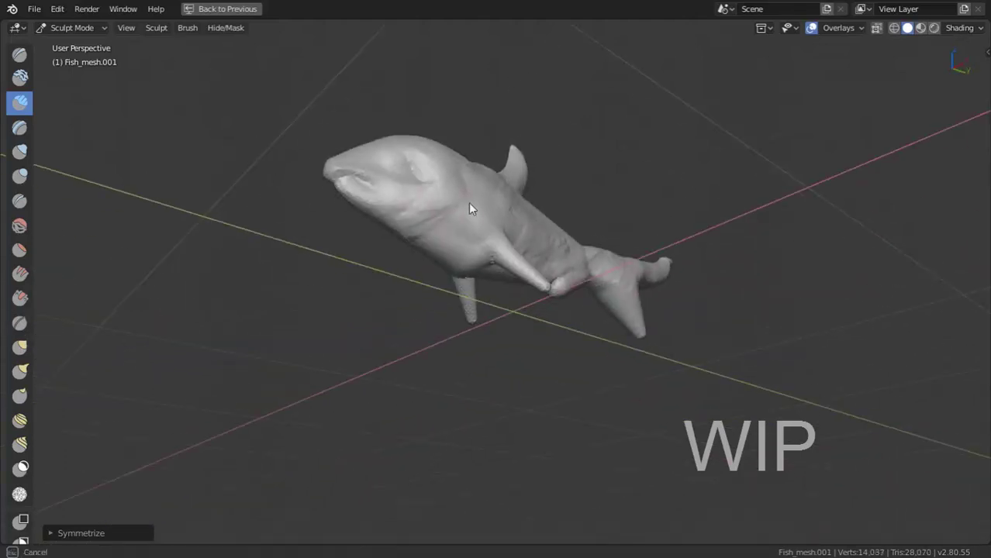